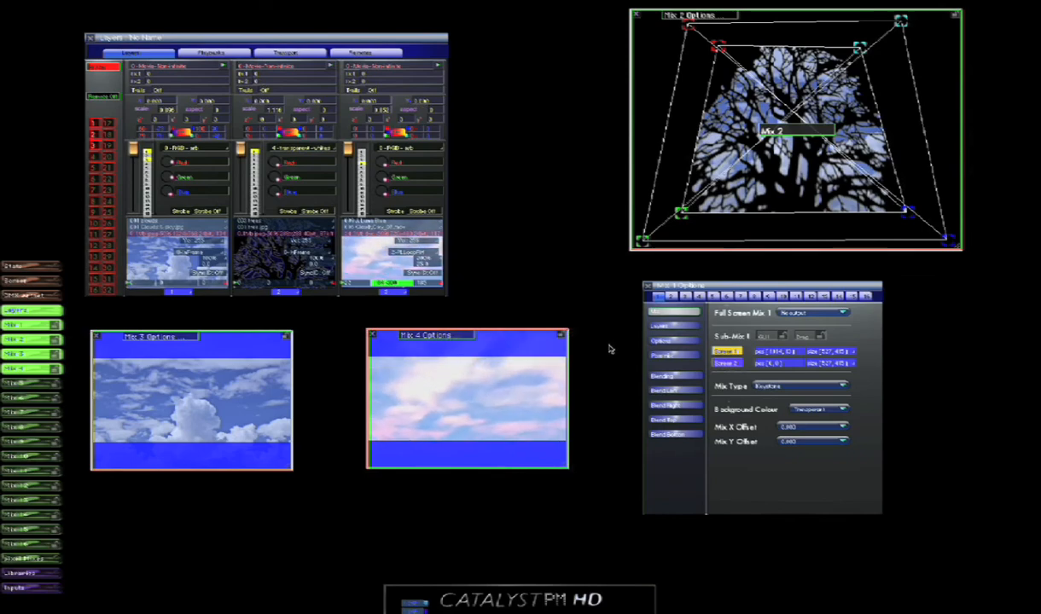
# - Enable Screen 2 for Sub-Mix 3 in the mix options and look through the size presets for Sub-Mix 4
pyautogui.click(686, 296)
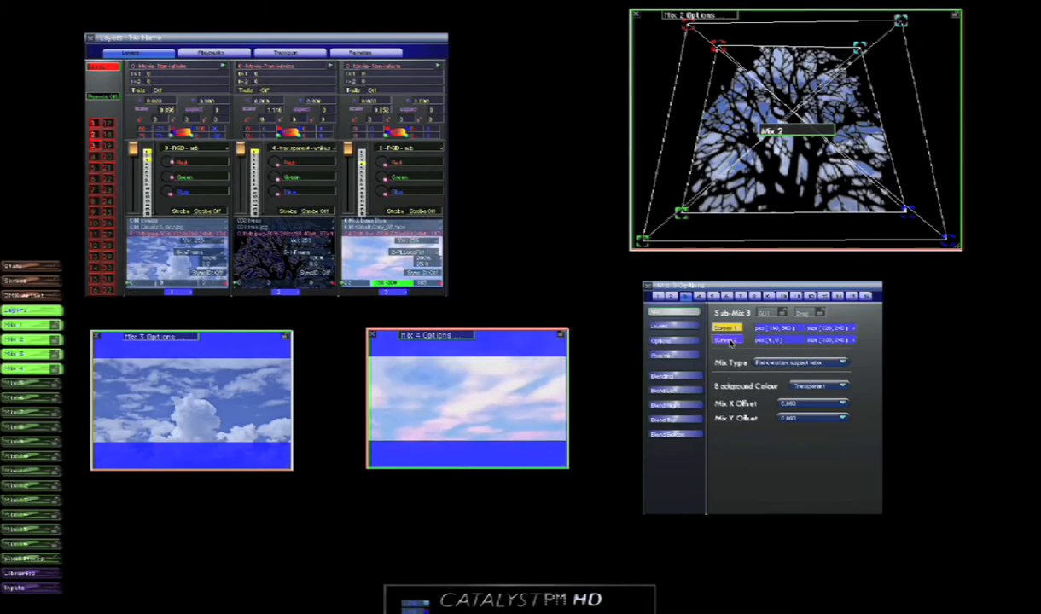
pyautogui.click(727, 339)
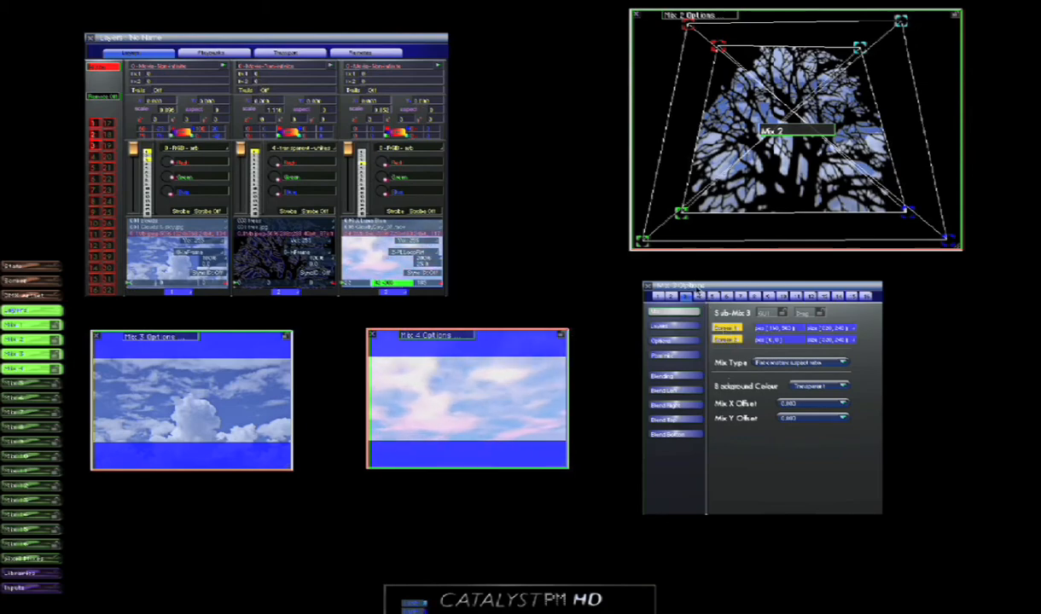
pyautogui.click(699, 296)
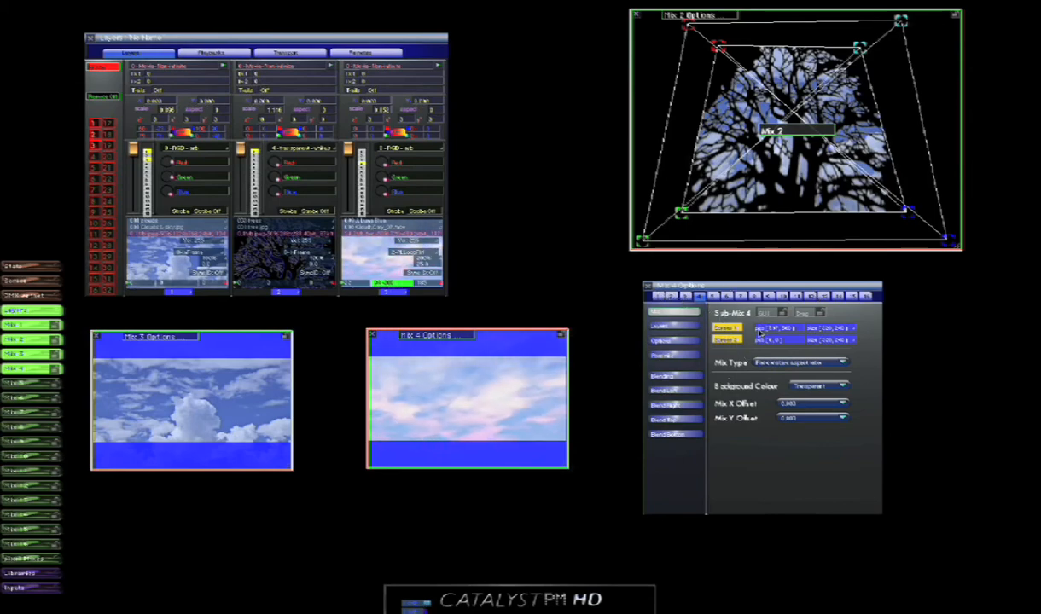
pyautogui.rightClick(837, 343)
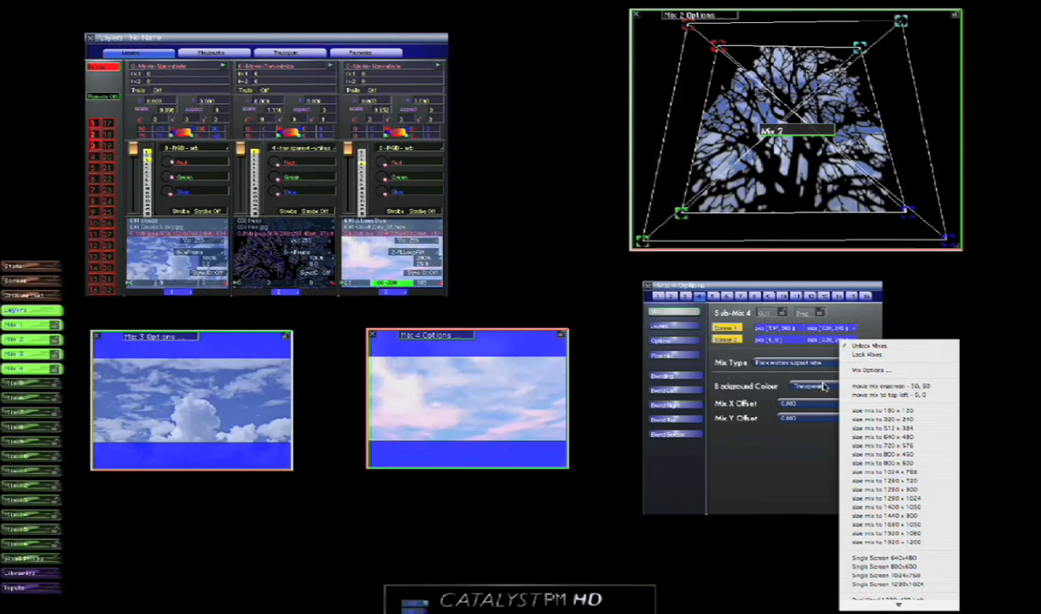
pyautogui.click(772, 372)
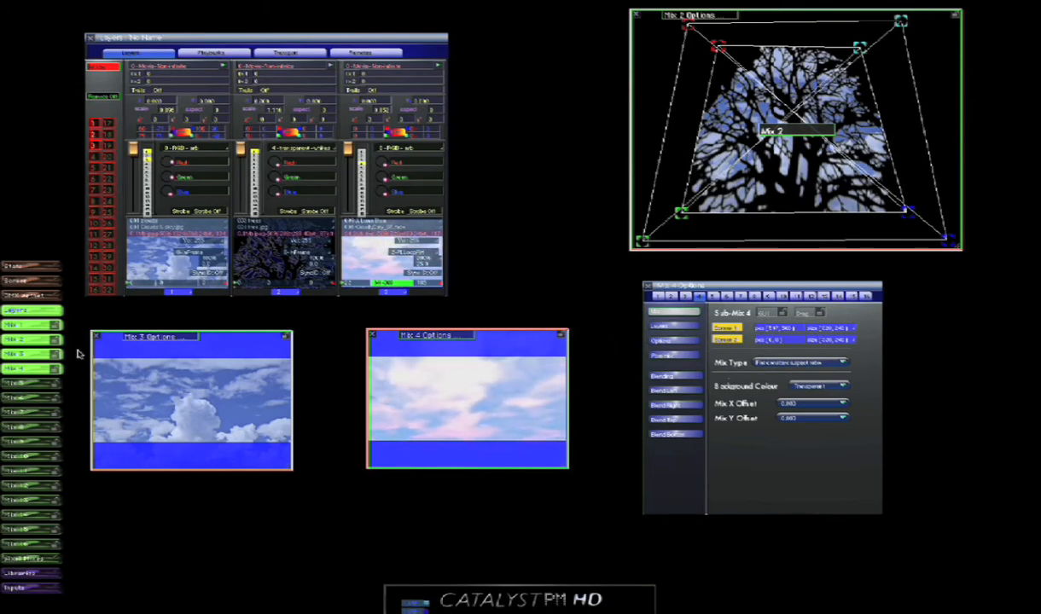
# - Open the Inputs window, switch the video inputs on, and enlarge the window to show all twelve input slots
pyautogui.click(38, 589)
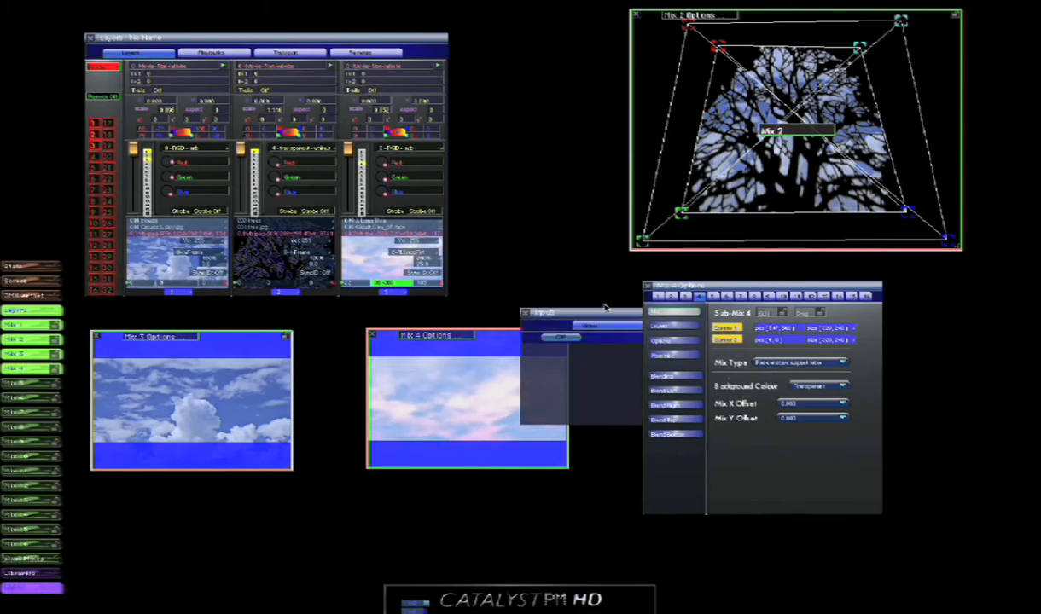
pyautogui.moveTo(604, 308); pyautogui.dragTo(512, 136)
pyautogui.click(469, 155)
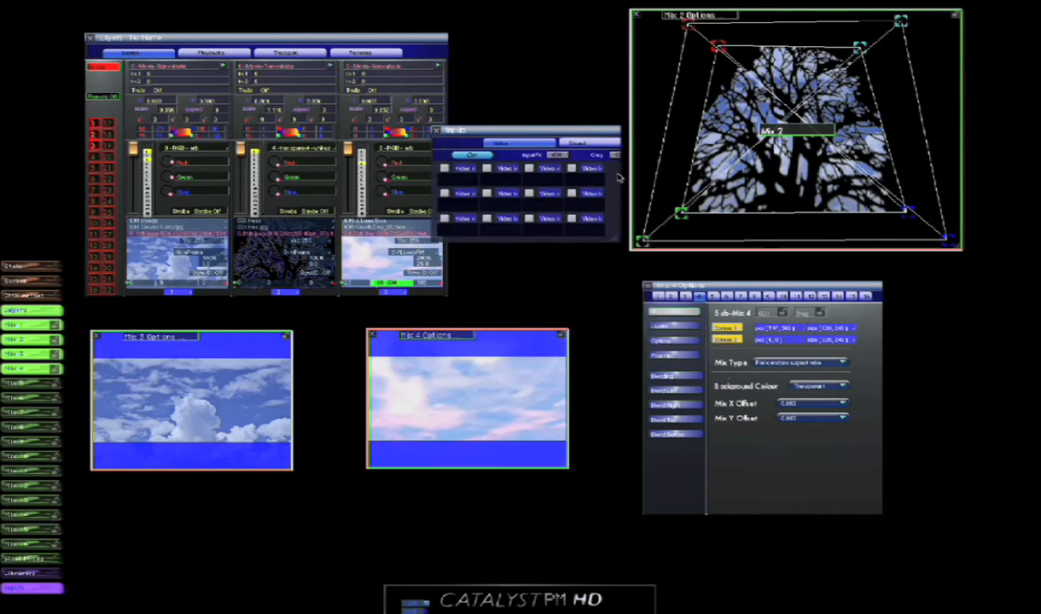
pyautogui.moveTo(504, 131); pyautogui.dragTo(404, 78)
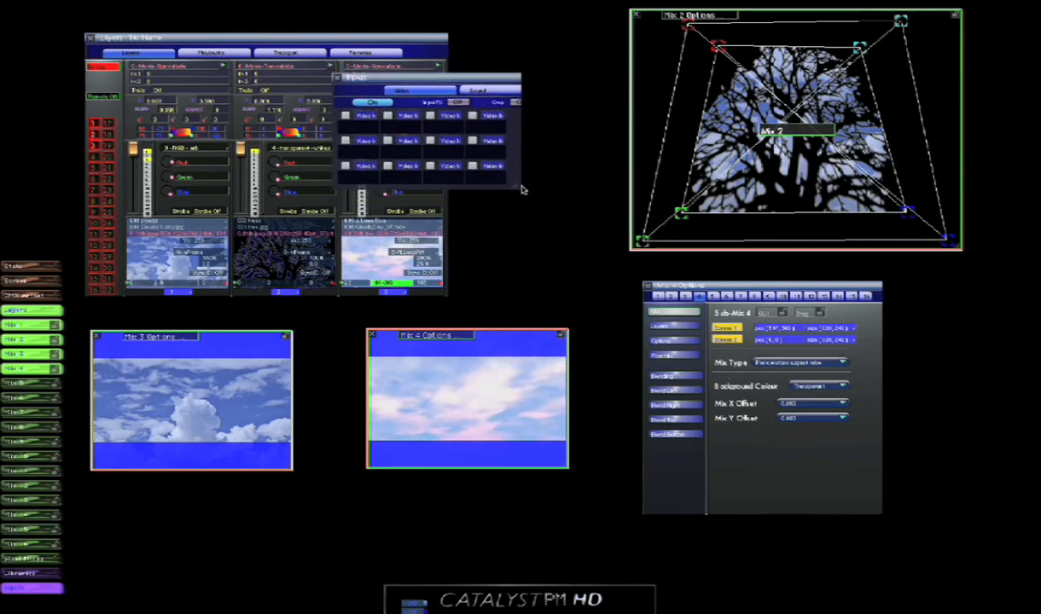
pyautogui.moveTo(524, 189); pyautogui.dragTo(691, 340)
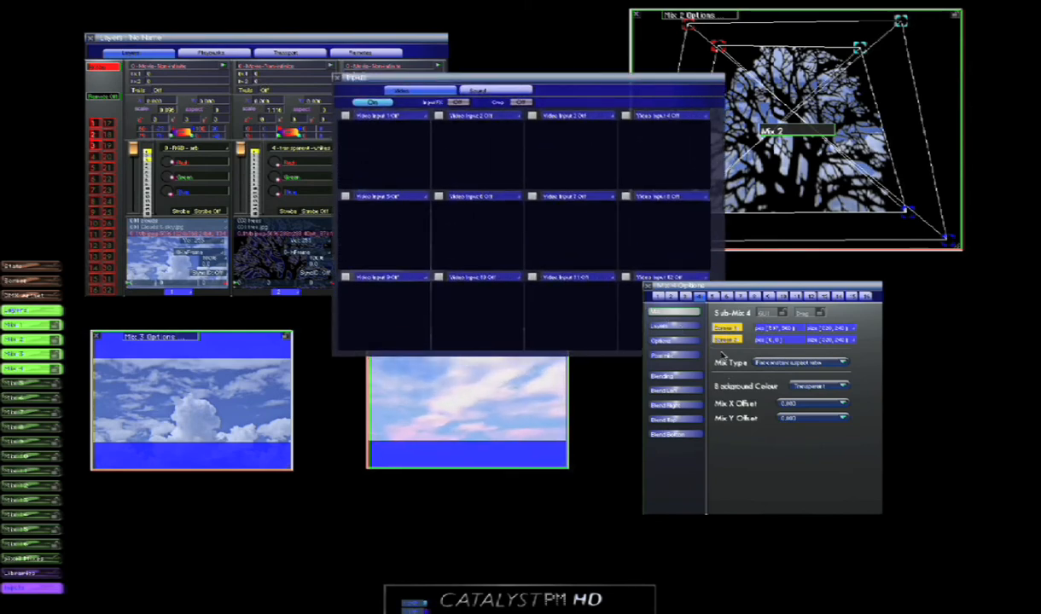
# - View the source options of a video input without changing it and close the Inputs window
pyautogui.click(372, 116)
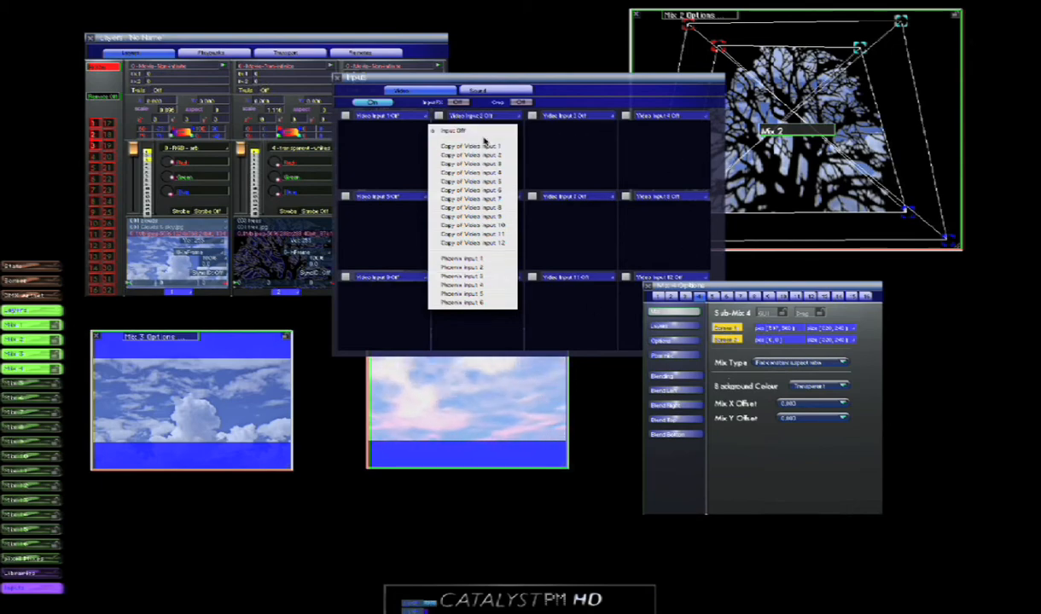
pyautogui.click(641, 82)
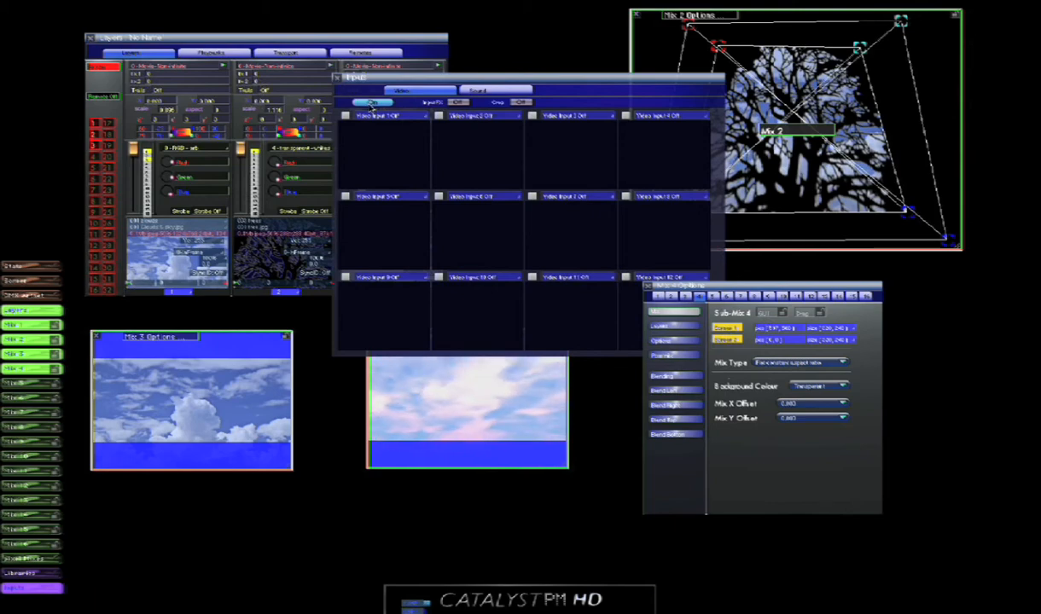
pyautogui.click(336, 79)
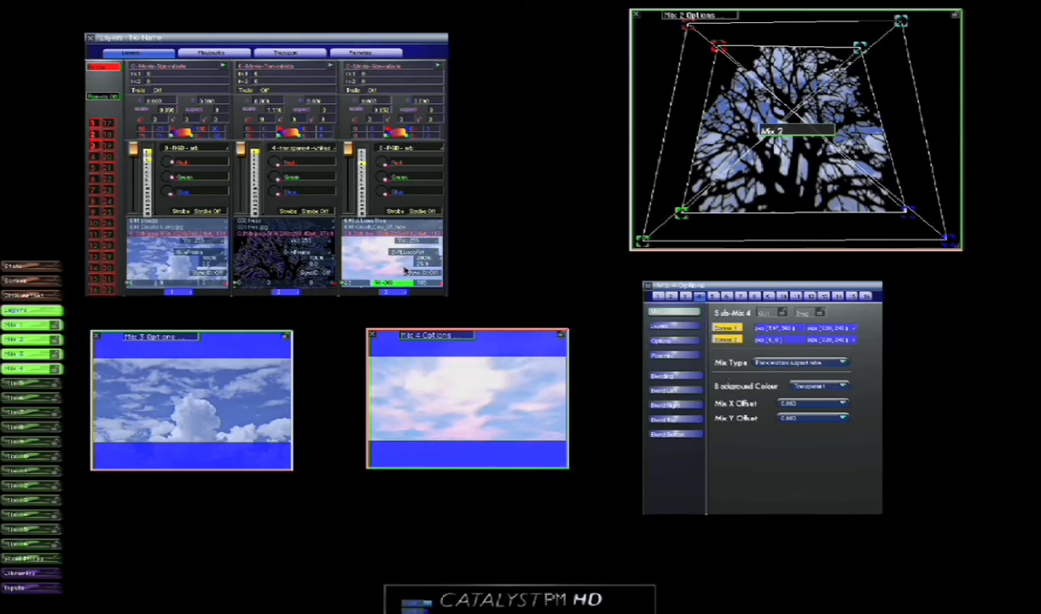
# - Show layer 4 in the Layers window and close the Mix 4 options
pyautogui.click(94, 157)
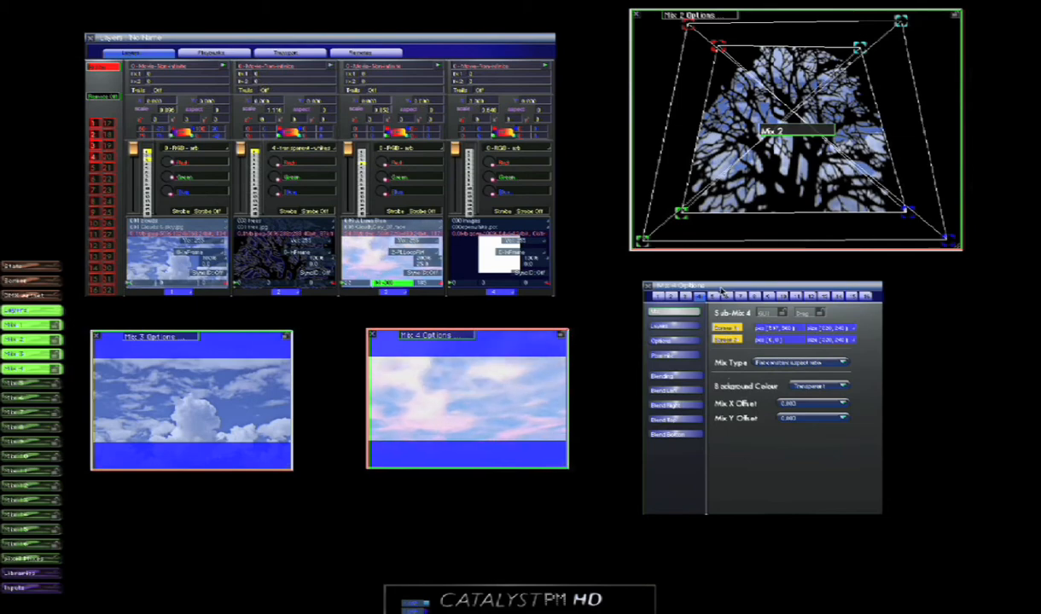
pyautogui.click(647, 286)
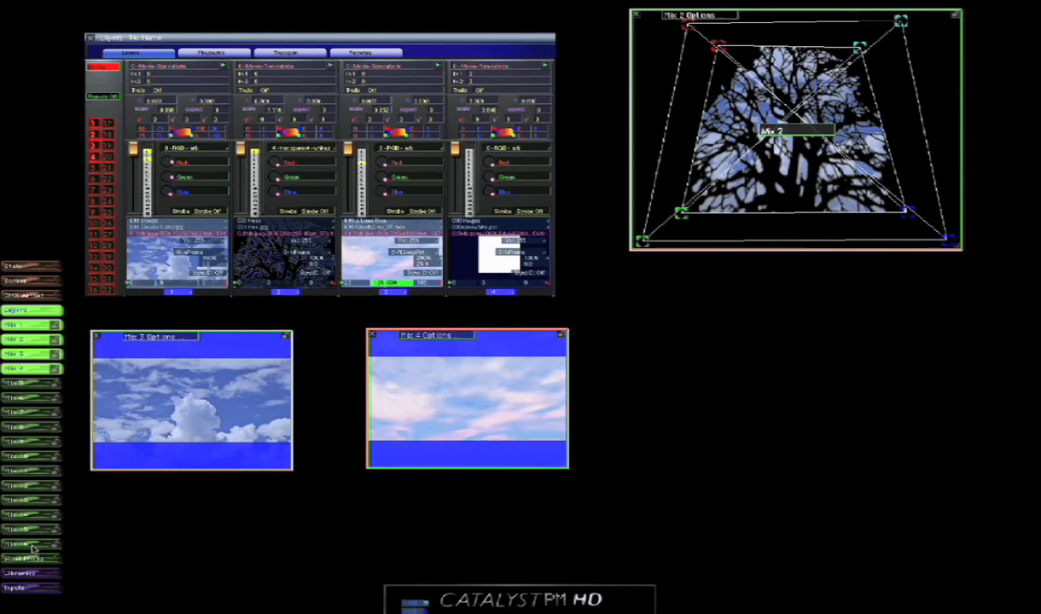
# - Open the Libraries window, place it below the tree artwork in Mix 2, and enlarge it to show bigger file thumbnails
pyautogui.click(30, 589)
pyautogui.click(24, 575)
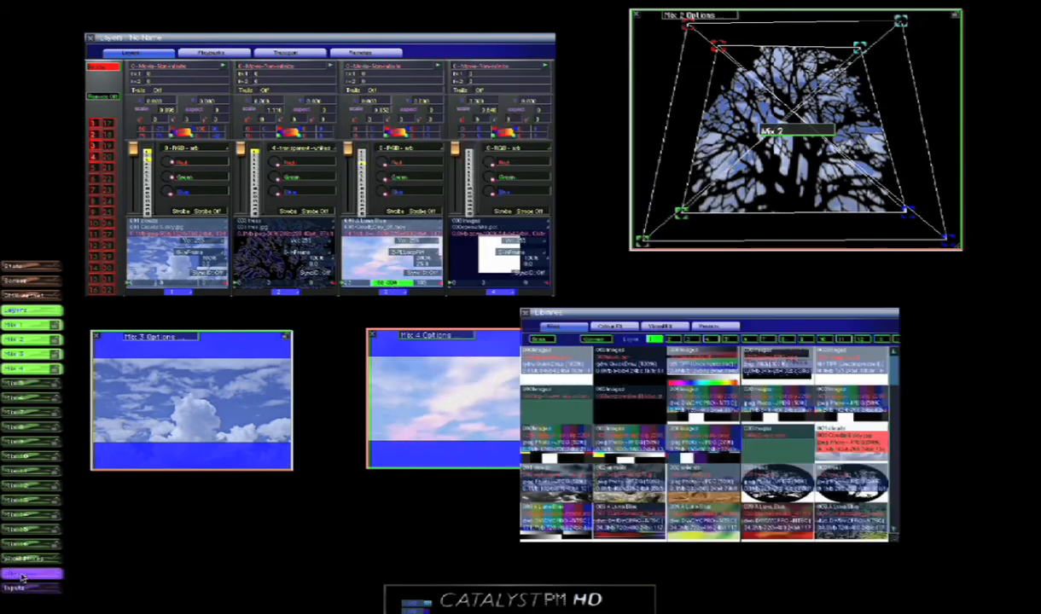
pyautogui.moveTo(601, 317); pyautogui.dragTo(687, 301)
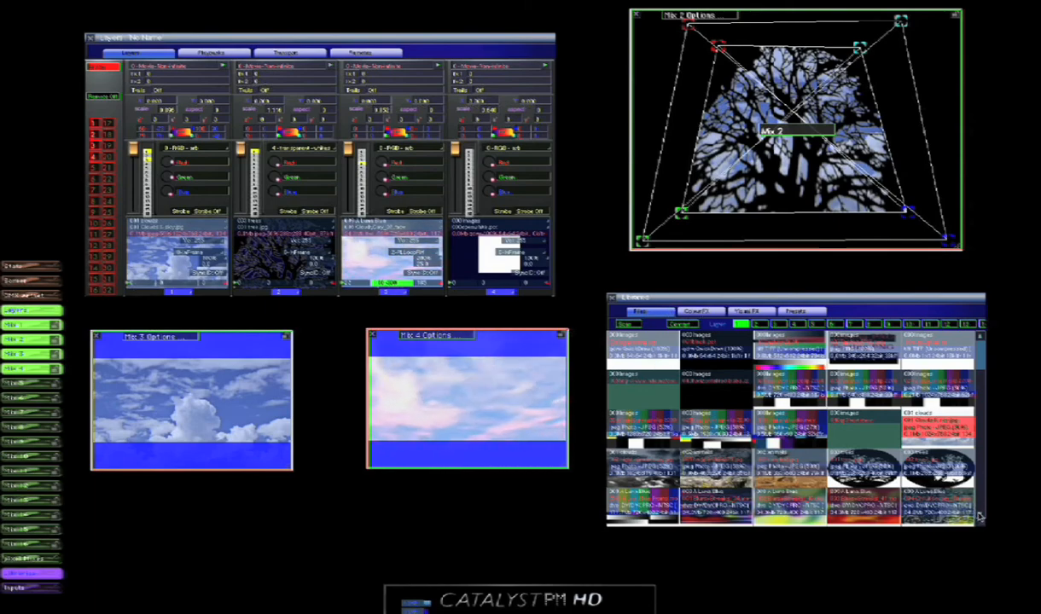
pyautogui.moveTo(981, 518); pyautogui.dragTo(1021, 608)
pyautogui.moveTo(837, 303); pyautogui.dragTo(806, 219)
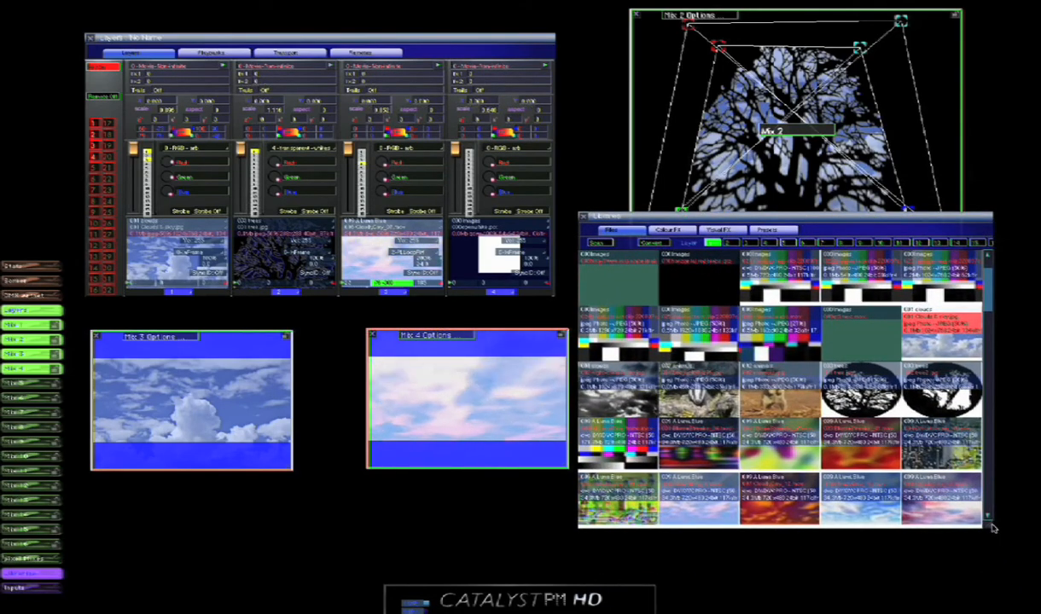
pyautogui.moveTo(994, 529); pyautogui.dragTo(1040, 595)
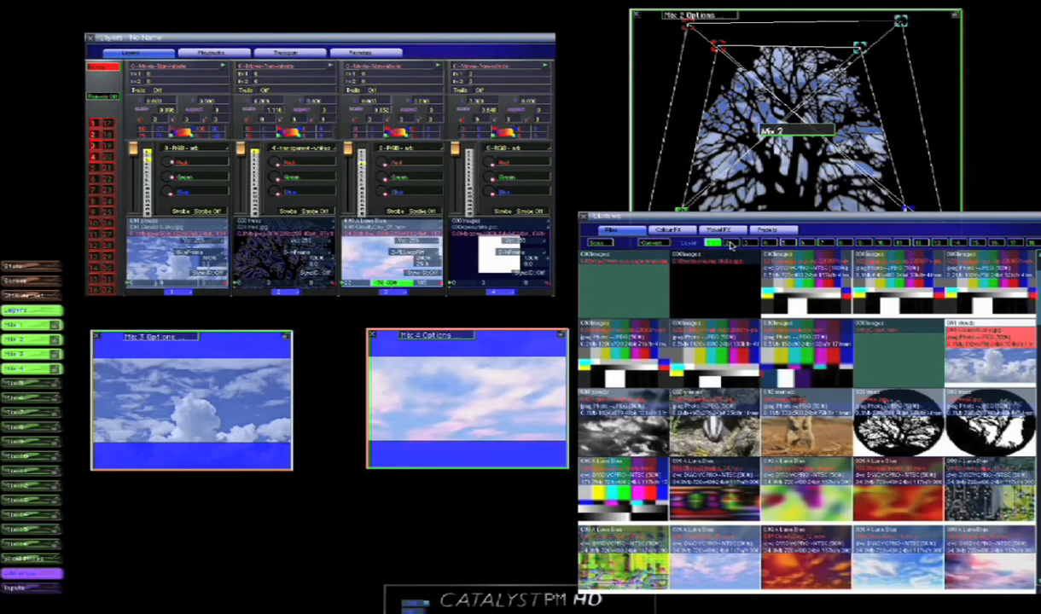
# - Target layer 4 in the file library and load the badger image into it, trying the meerkat image in between
pyautogui.click(771, 243)
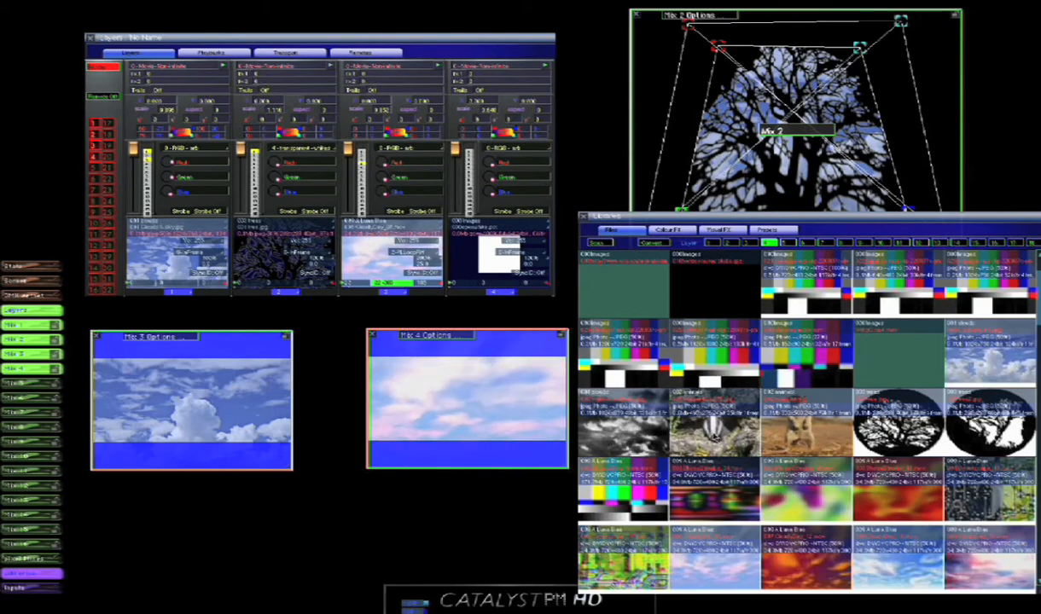
pyautogui.click(717, 433)
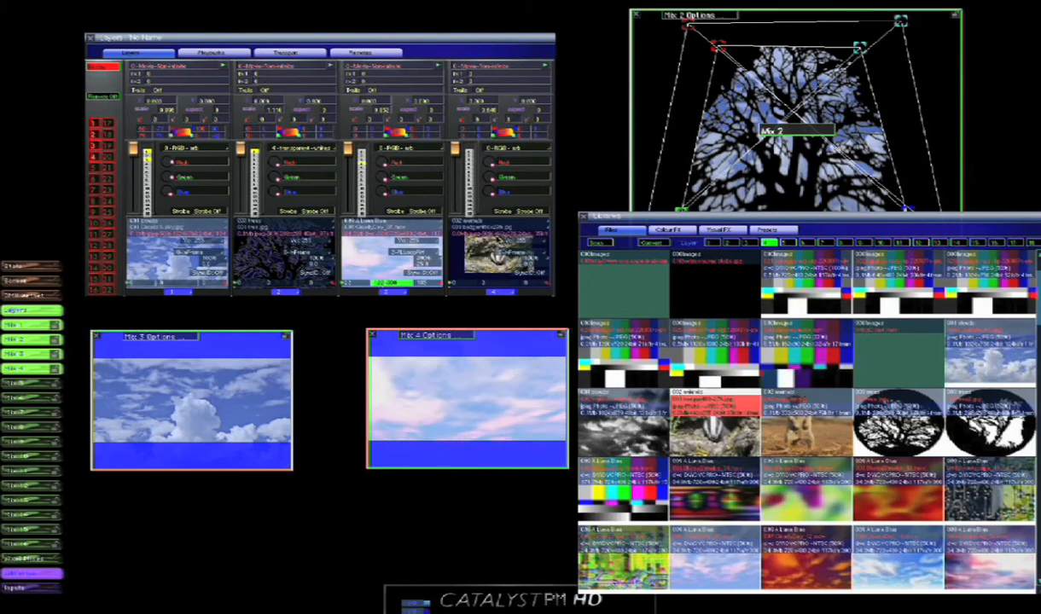
pyautogui.click(814, 425)
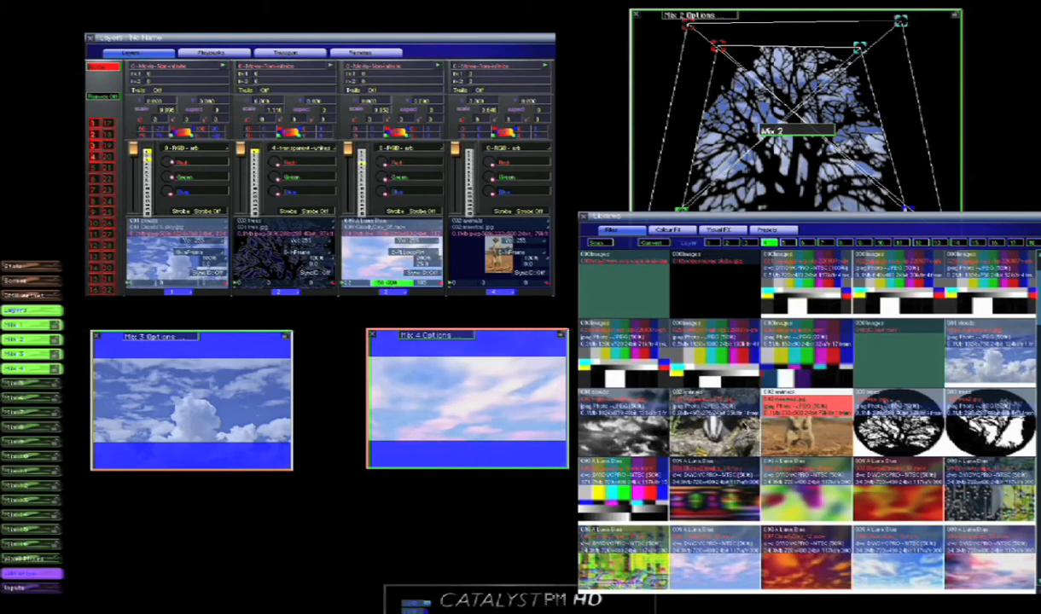
pyautogui.click(673, 417)
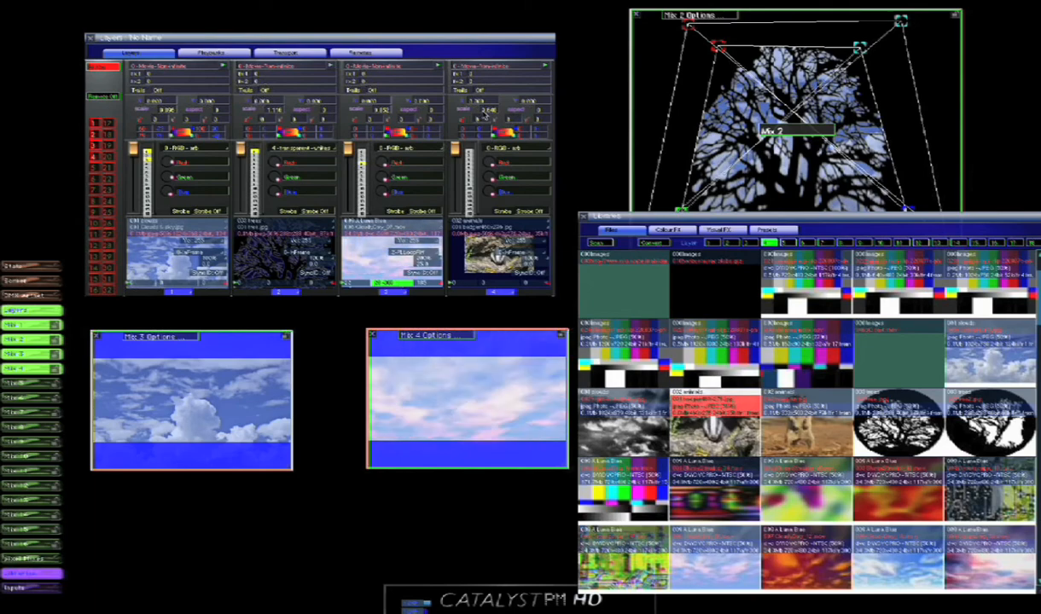
# - Adjust the scale and position of the badger image on layer 4 so it appears over the left half of Mix 4
pyautogui.moveTo(485, 113); pyautogui.dragTo(464, 127)
pyautogui.moveTo(492, 160); pyautogui.dragTo(506, 216)
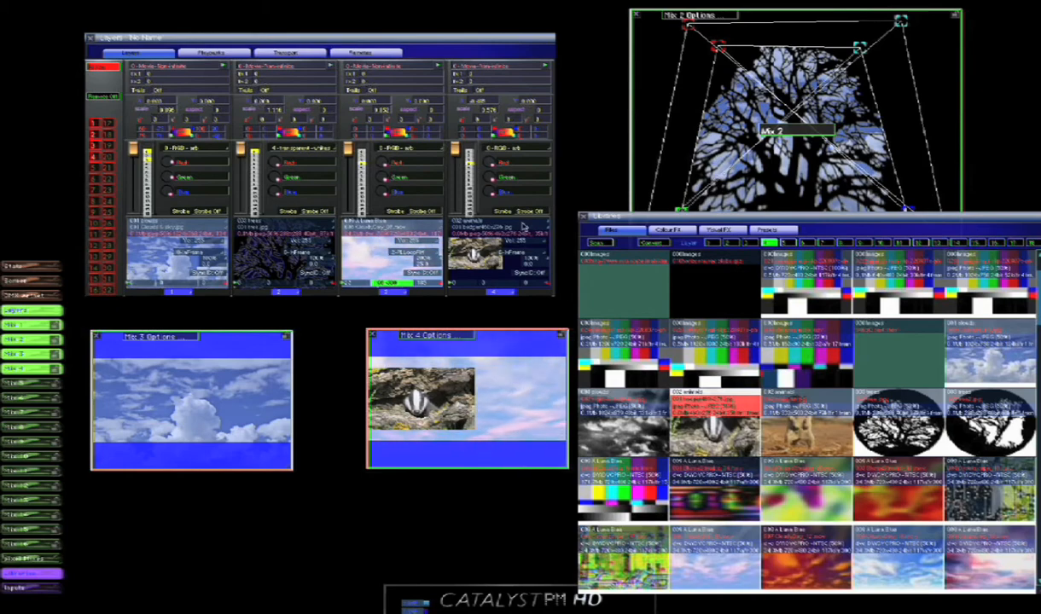
# - Apply the black-and-white colour effect, number 20, to layer 4 from the Colour FX library
pyautogui.click(658, 230)
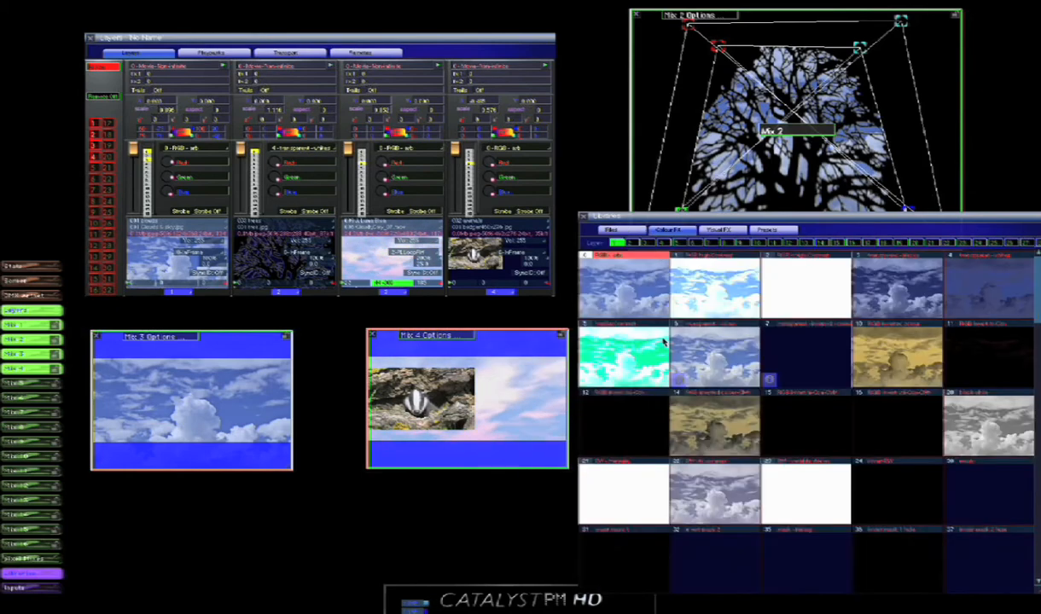
pyautogui.click(665, 244)
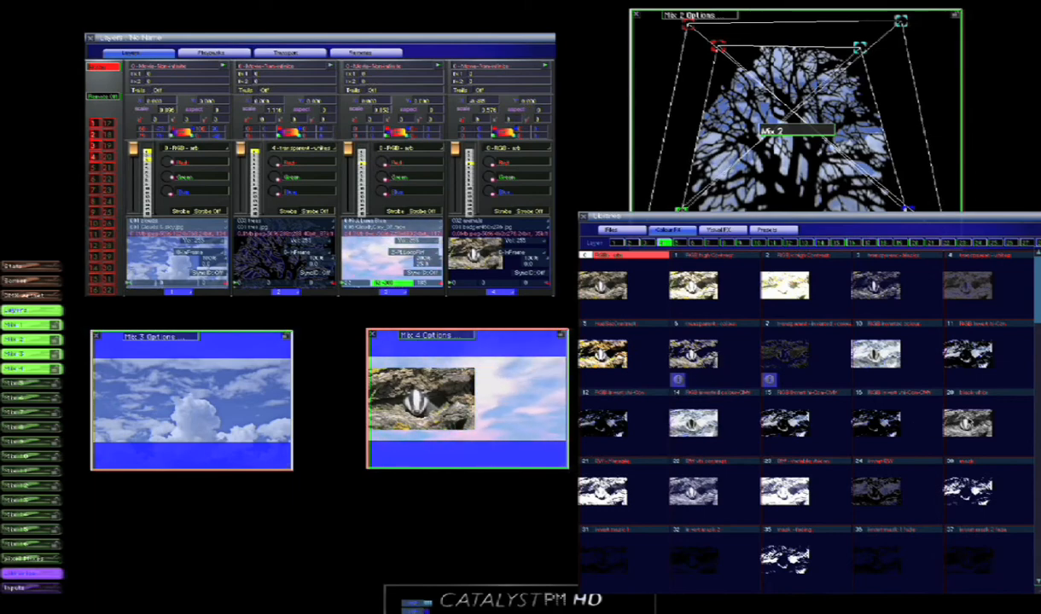
pyautogui.click(967, 421)
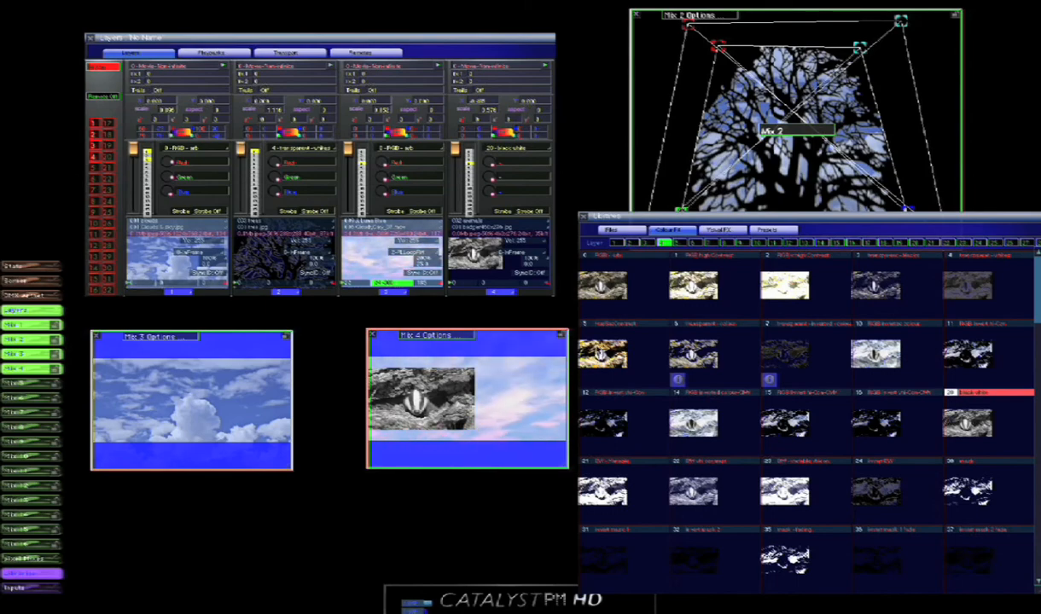
# - Switch layer 4 to the HueSatContrast colour effect, shift its hue towards pink, and adjust its saturation and contrast
pyautogui.click(602, 353)
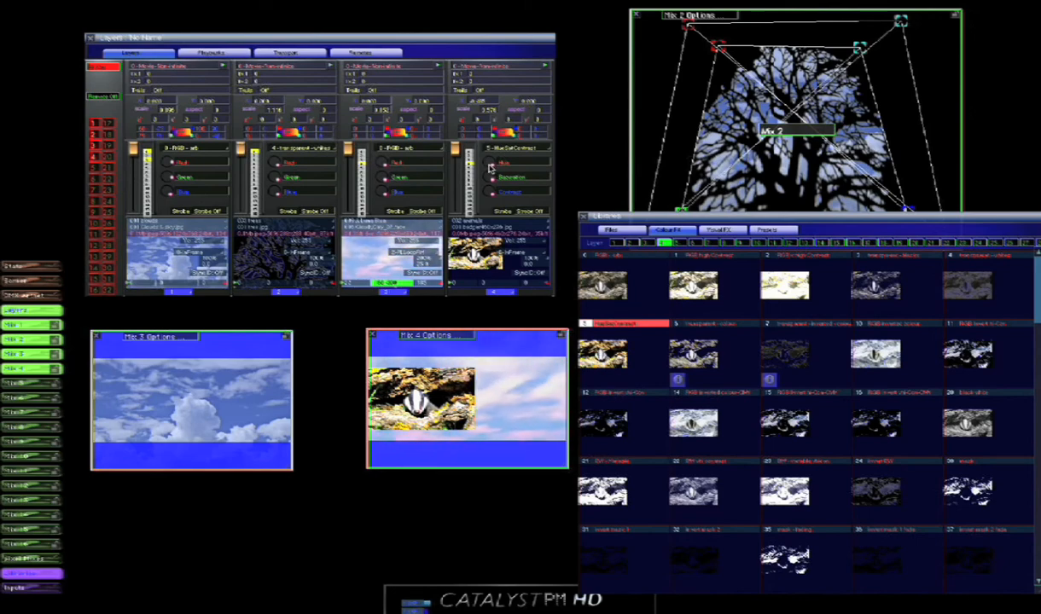
pyautogui.moveTo(491, 166); pyautogui.dragTo(496, 194)
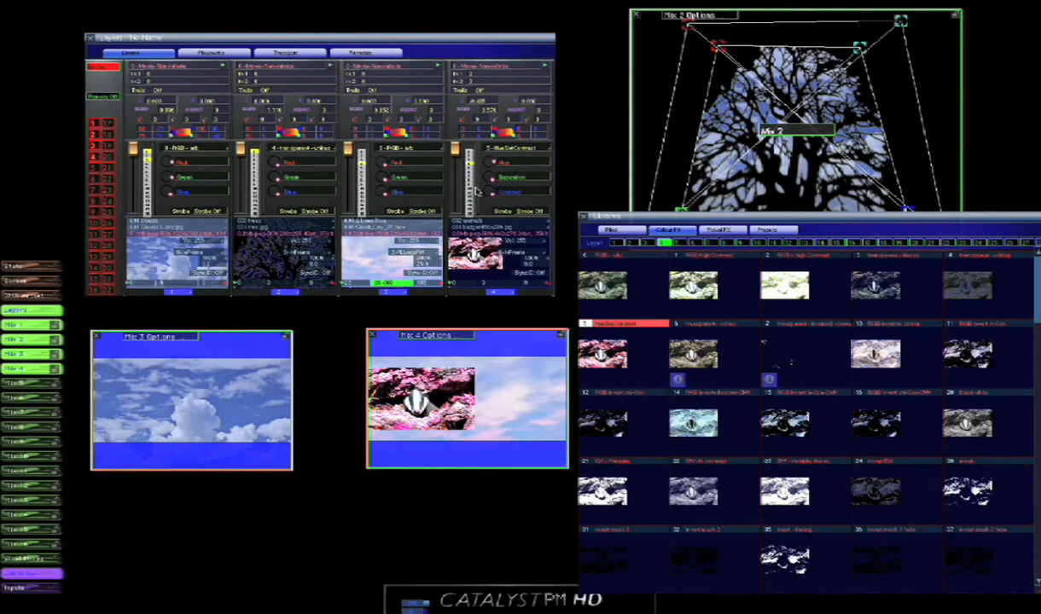
pyautogui.moveTo(491, 176)
pyautogui.mouseDown()
pyautogui.moveTo(493, 200)
pyautogui.moveTo(492, 191)
pyautogui.mouseUp()
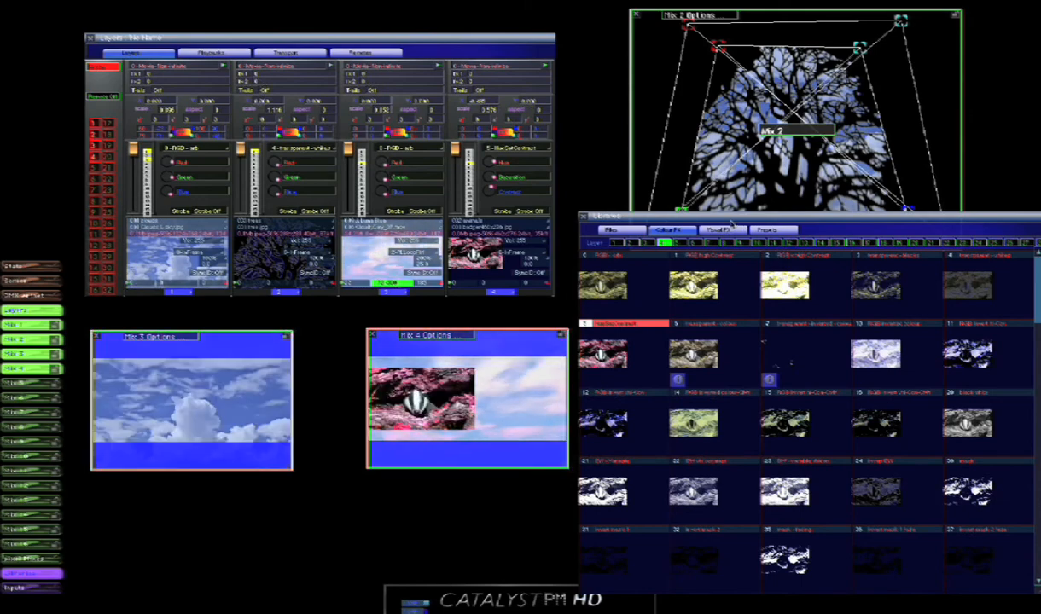
# - Examine the Visual FX library previews for layer 4, from the movie effects through the crop and square effects
pyautogui.click(726, 232)
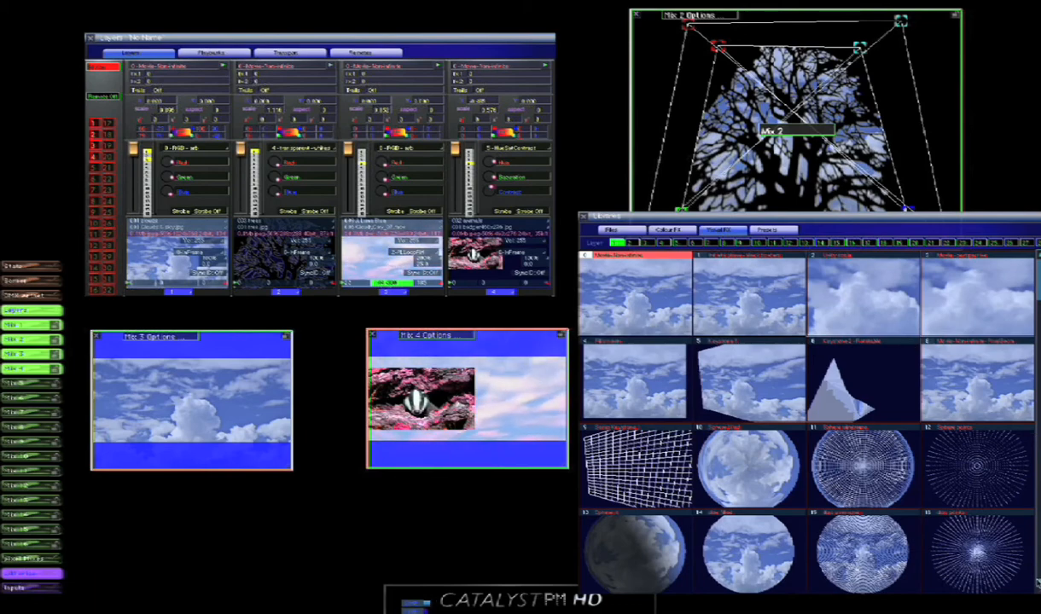
pyautogui.click(664, 244)
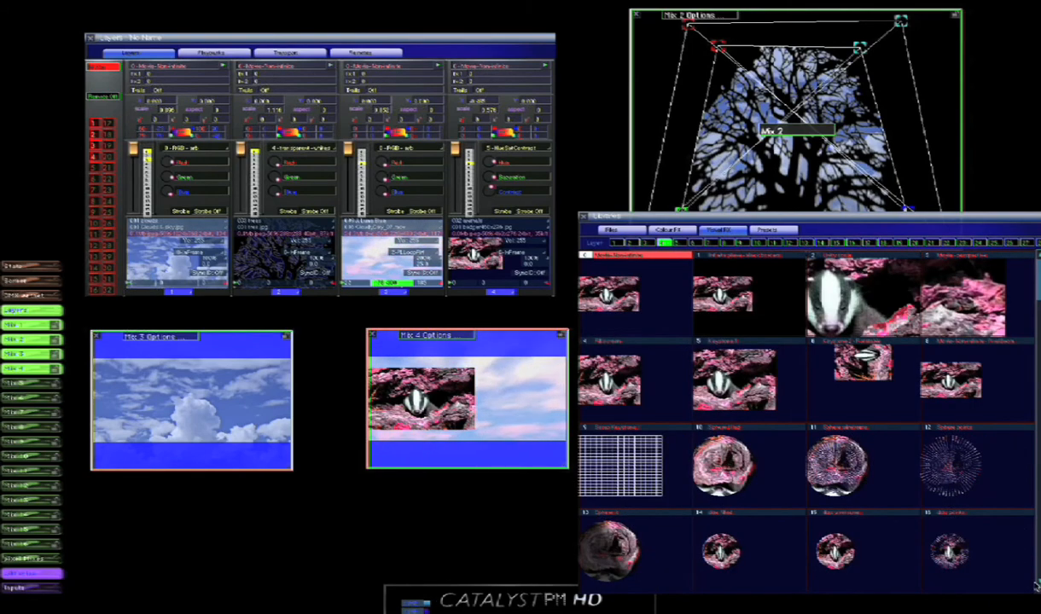
pyautogui.scroll(-2, 988, 560)
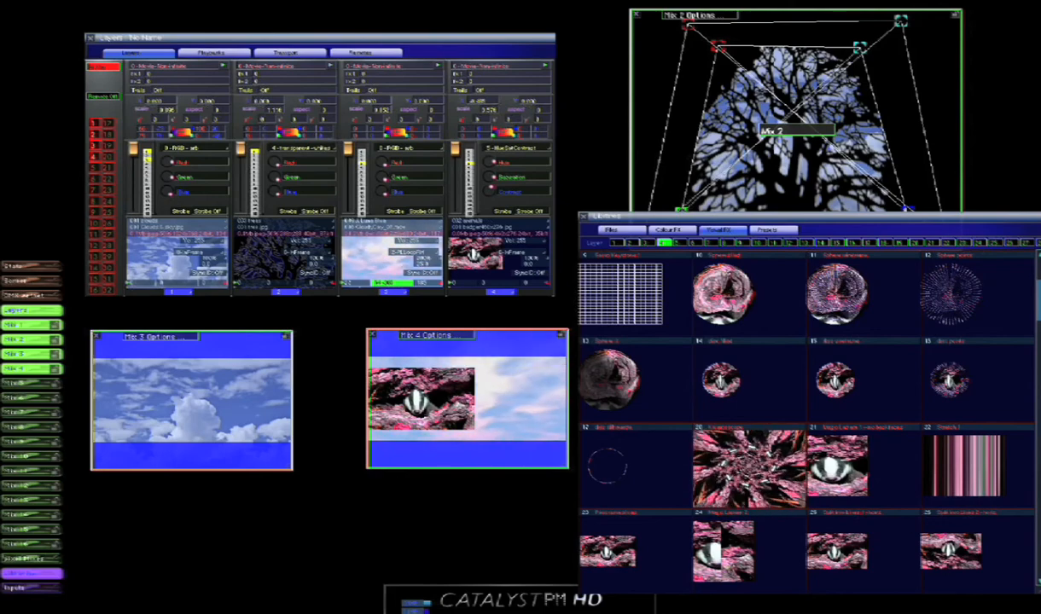
pyautogui.scroll(-2, 806, 418)
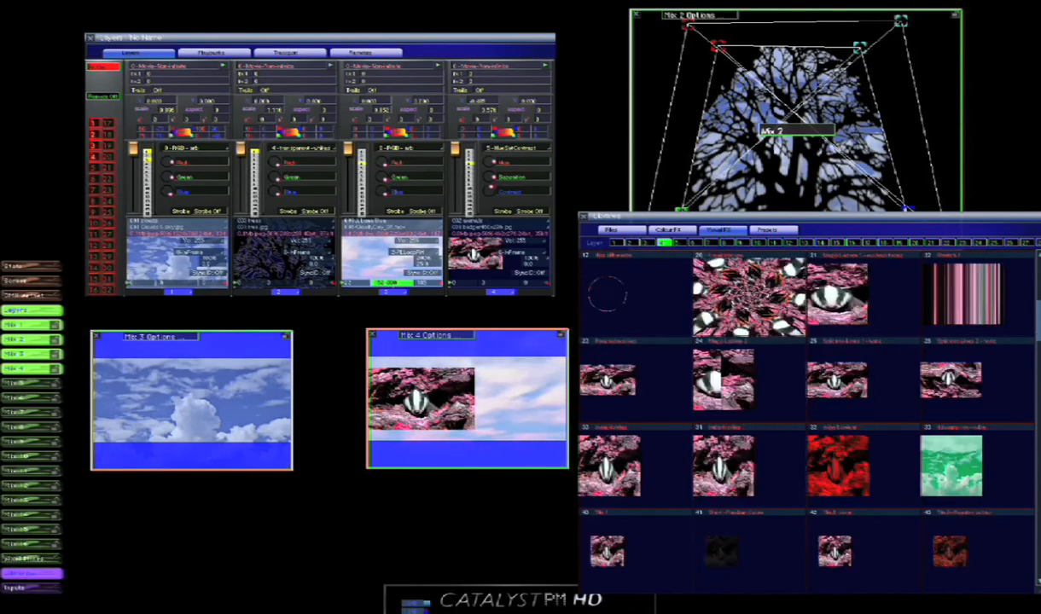
pyautogui.scroll(-2, 806, 418)
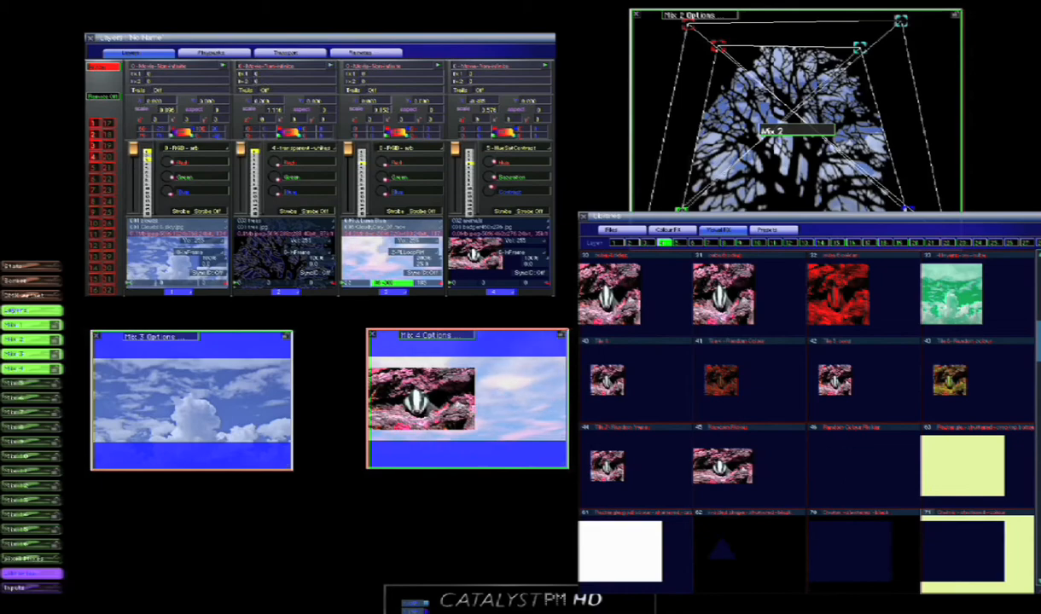
pyautogui.scroll(-3, 806, 418)
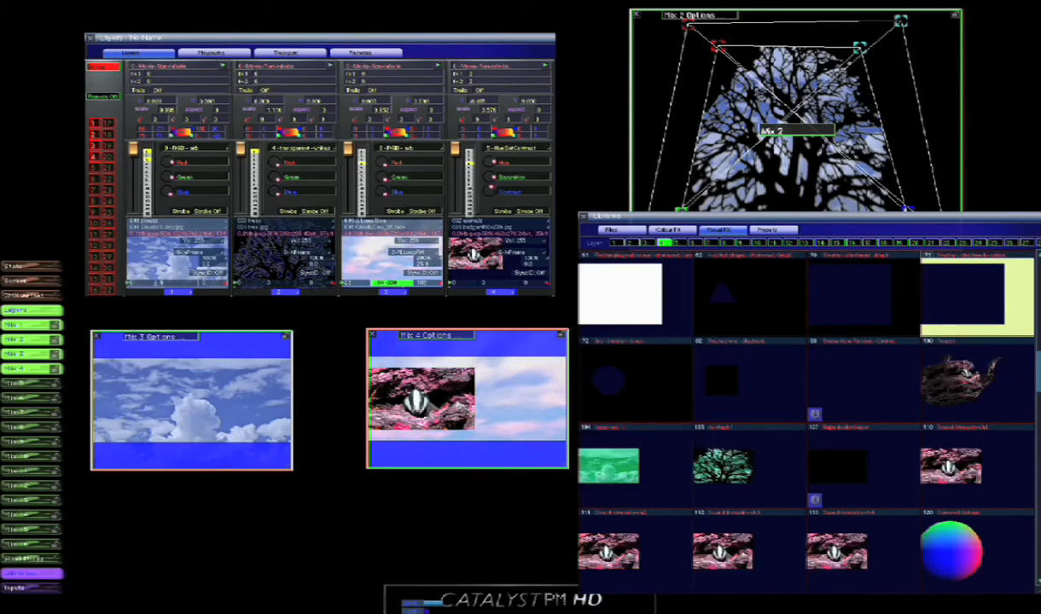
pyautogui.scroll(-2, 806, 419)
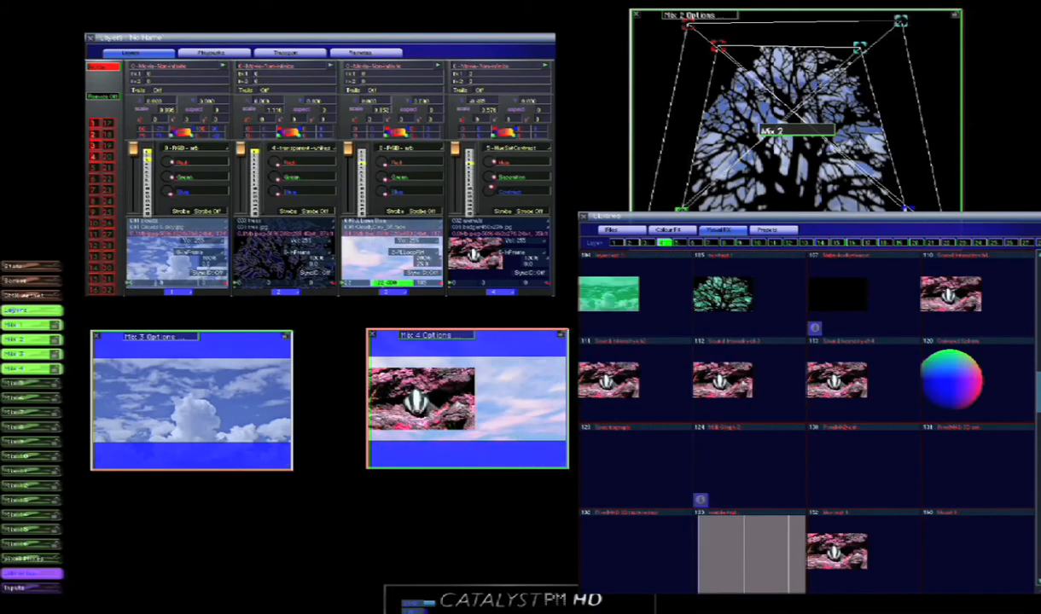
pyautogui.scroll(-3, 806, 418)
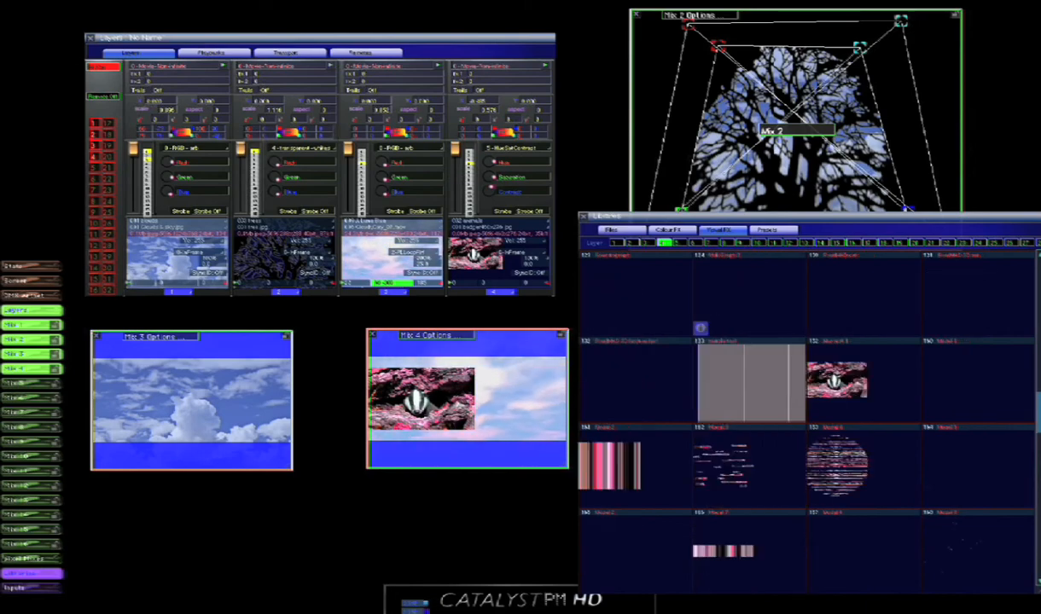
pyautogui.scroll(-2, 807, 419)
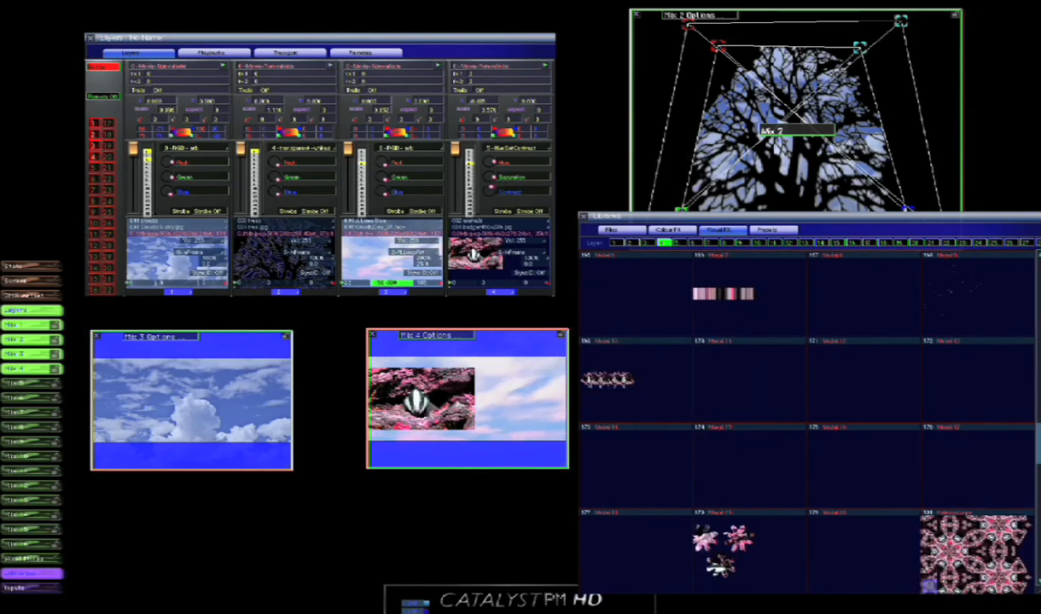
pyautogui.scroll(-2, 806, 418)
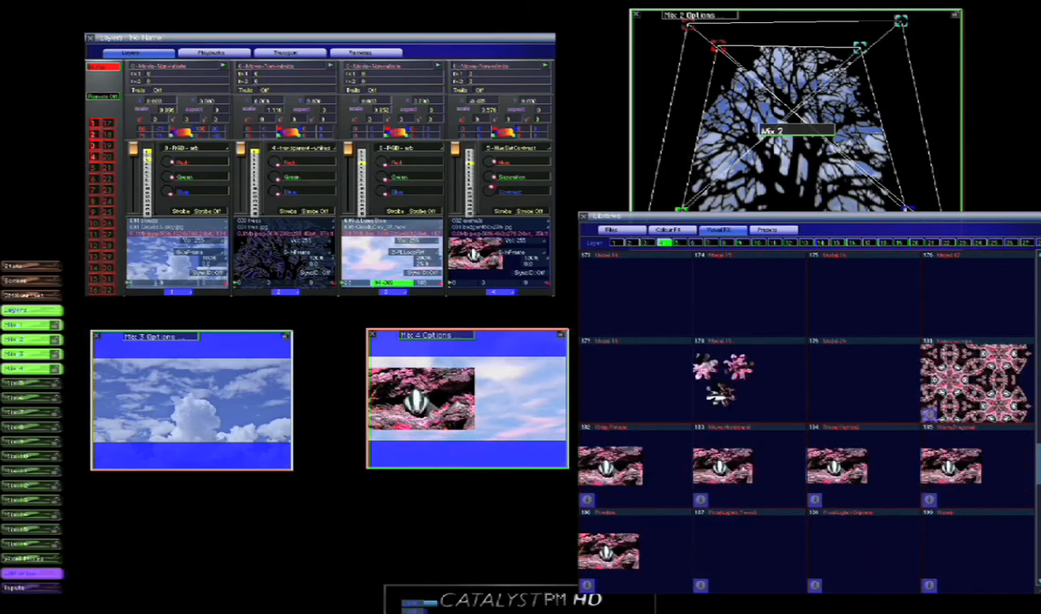
pyautogui.scroll(-1, 806, 418)
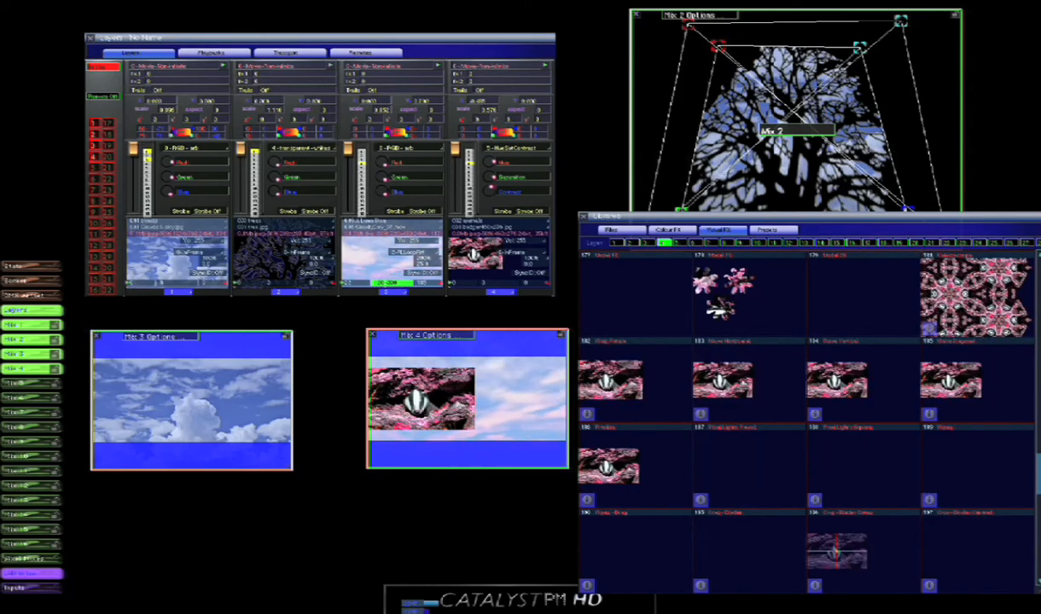
pyautogui.scroll(-2, 806, 418)
pyautogui.scroll(-1, 806, 418)
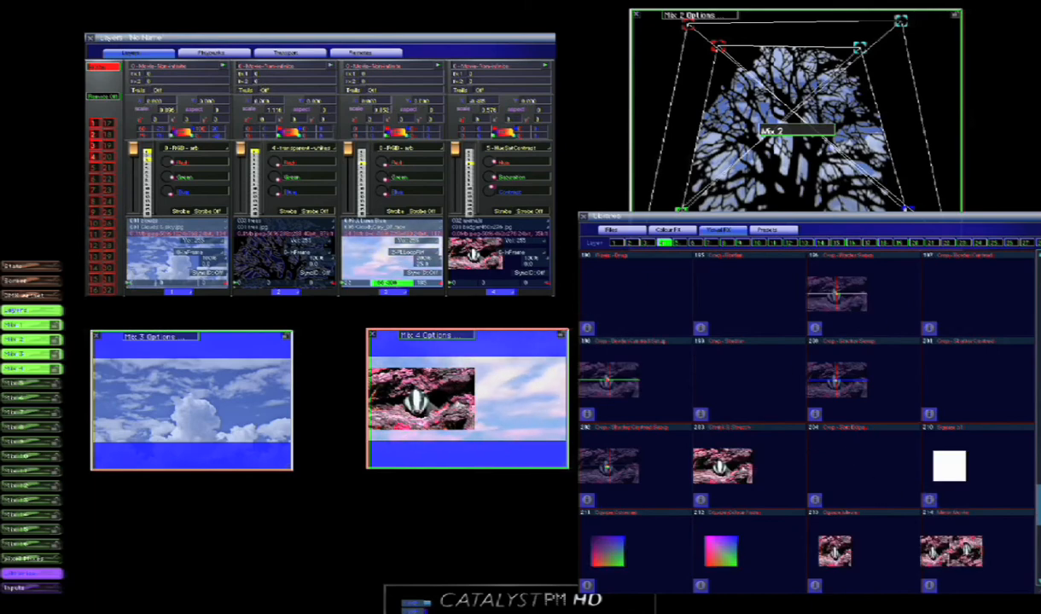
pyautogui.scroll(-4, 807, 418)
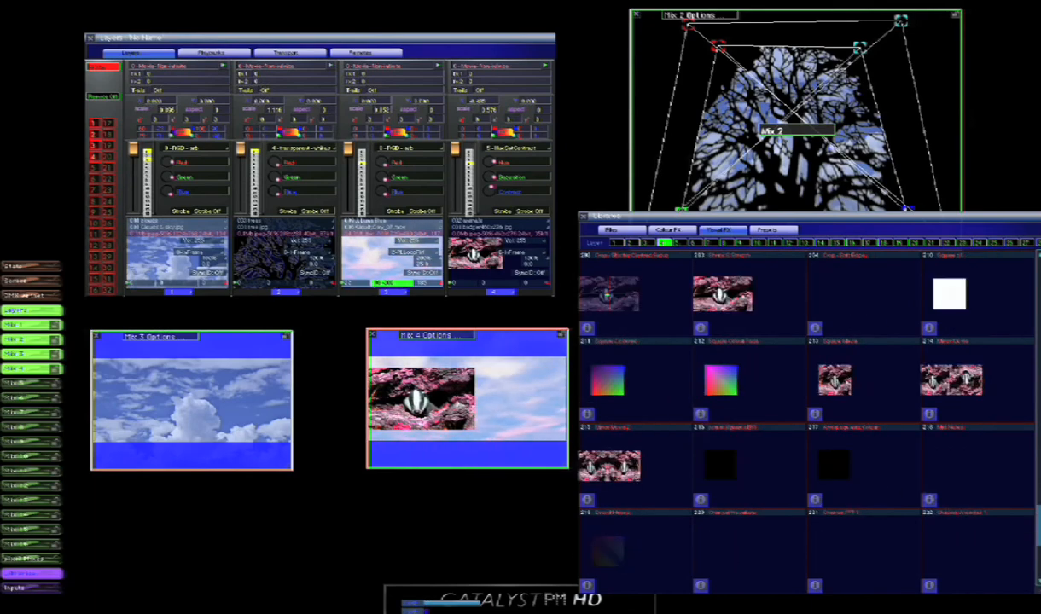
# - Apply visual effect 204, Crop - Soft Edge, to layer 4 with softness 127, cropping the image closely around the badger's face
pyautogui.scroll(4, 807, 418)
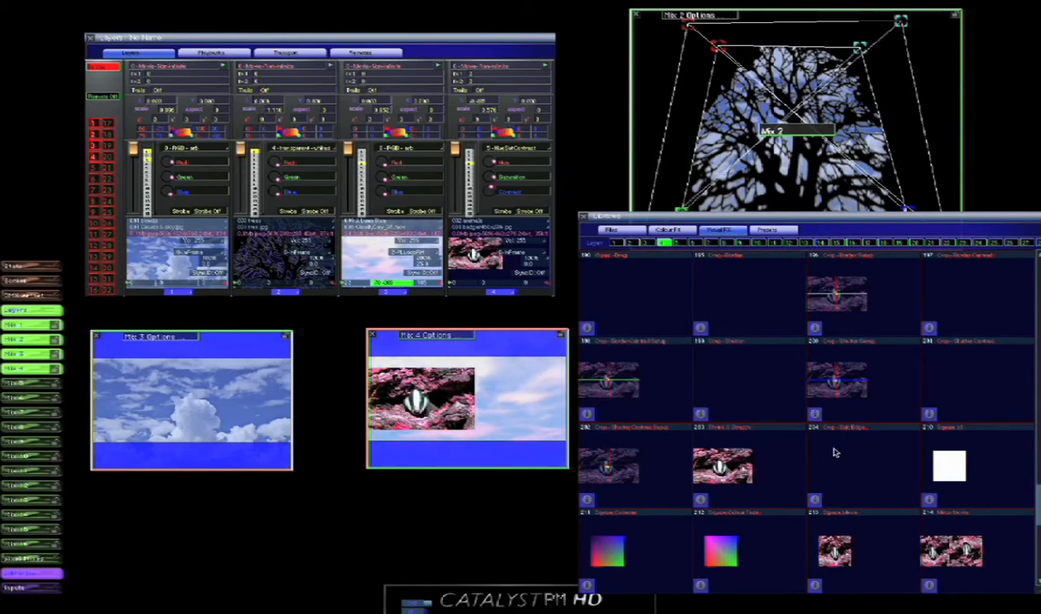
pyautogui.click(807, 431)
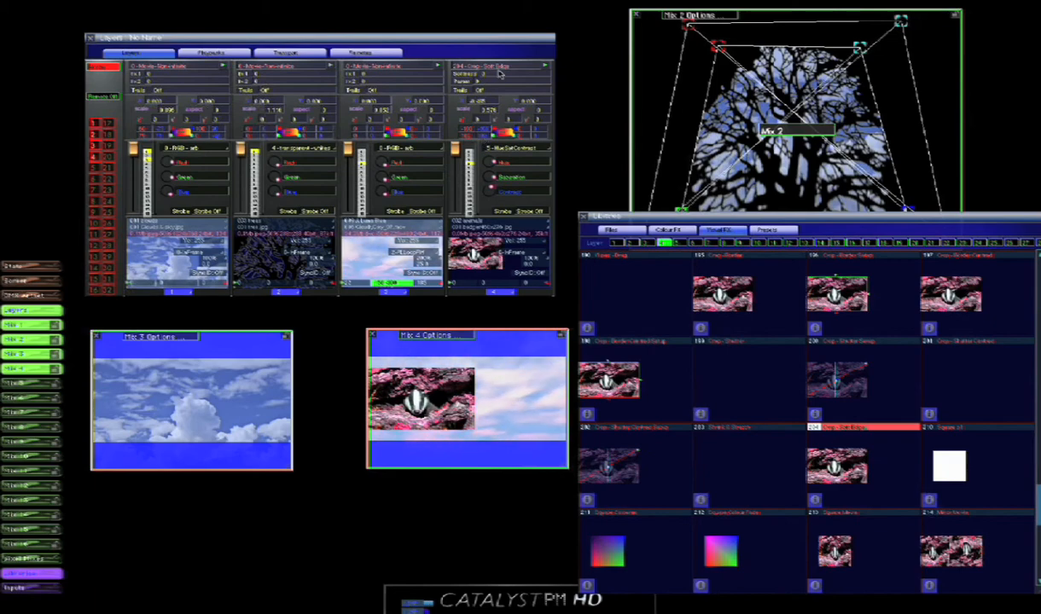
pyautogui.moveTo(488, 75); pyautogui.dragTo(491, 3)
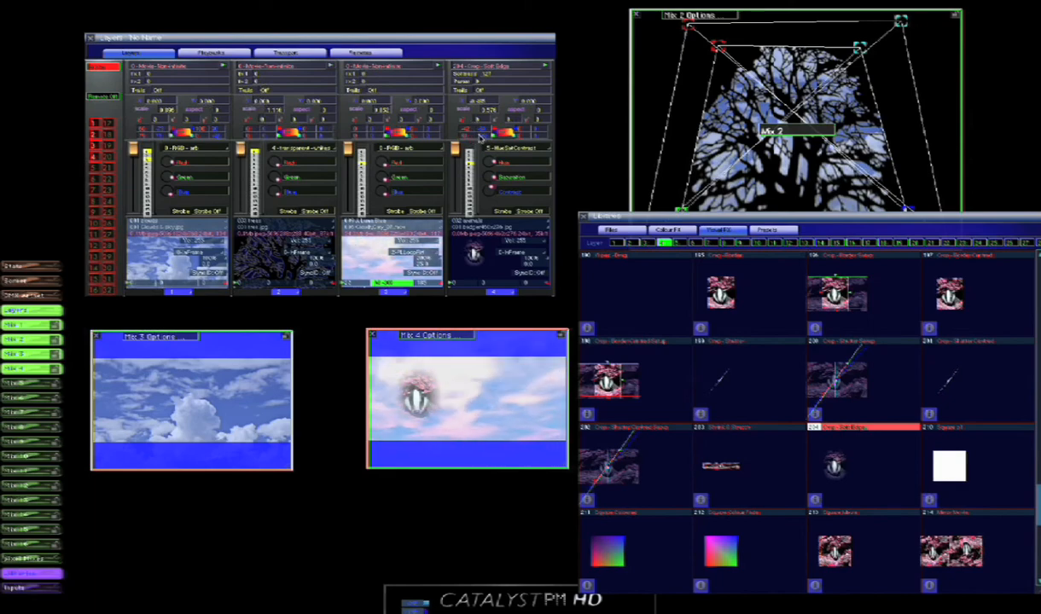
pyautogui.moveTo(482, 137)
pyautogui.mouseDown()
pyautogui.moveTo(484, 163)
pyautogui.moveTo(481, 136)
pyautogui.mouseUp()
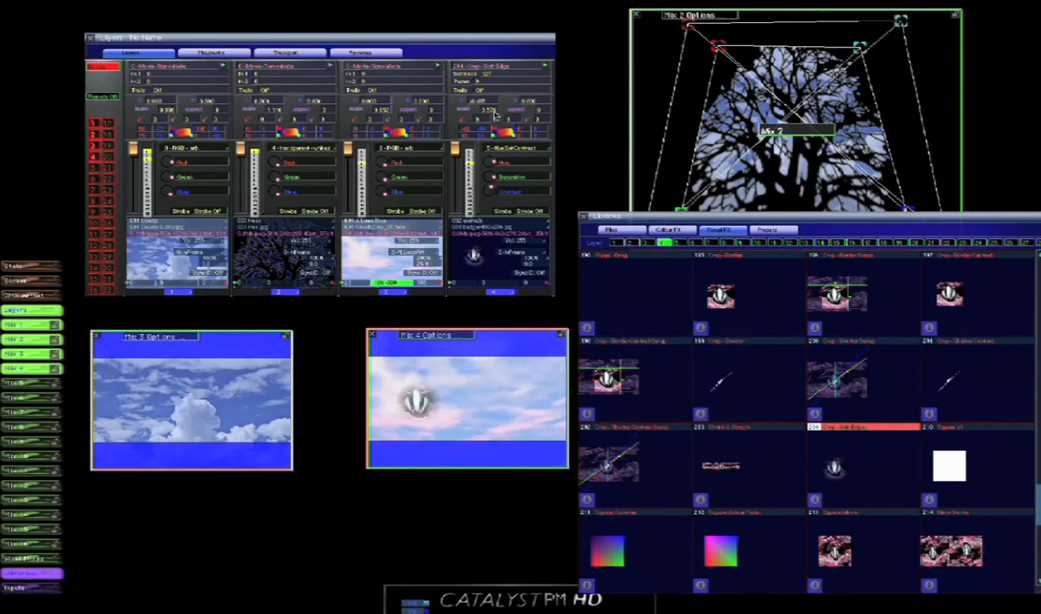
# - Move the cropped badger on layer 4 further towards the left edge of Mix 4, tilt it slightly, and readjust its edge softness
pyautogui.moveTo(482, 100); pyautogui.dragTo(484, 141)
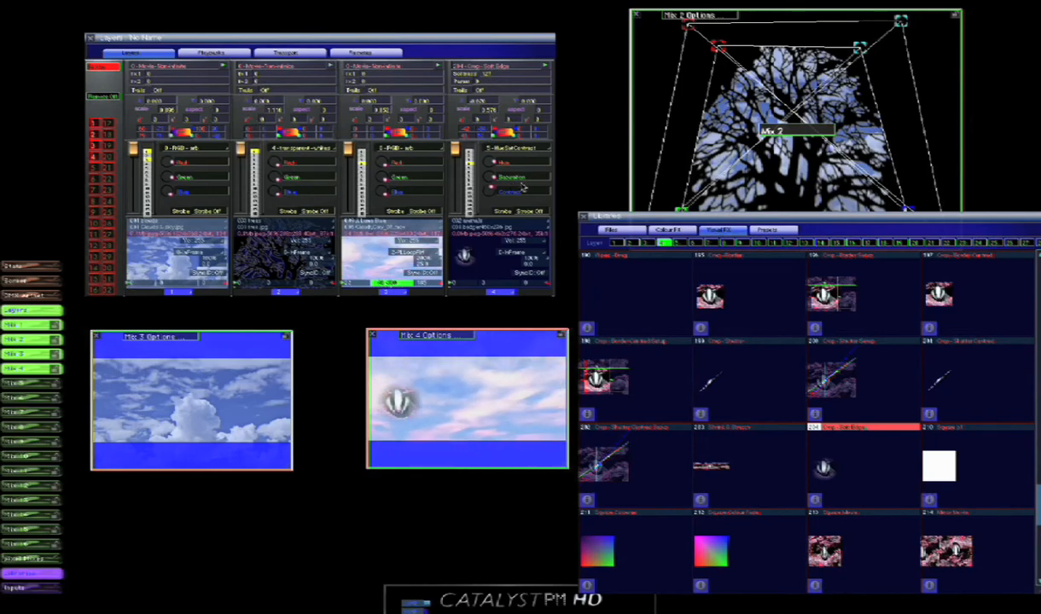
pyautogui.moveTo(490, 75); pyautogui.dragTo(494, 121)
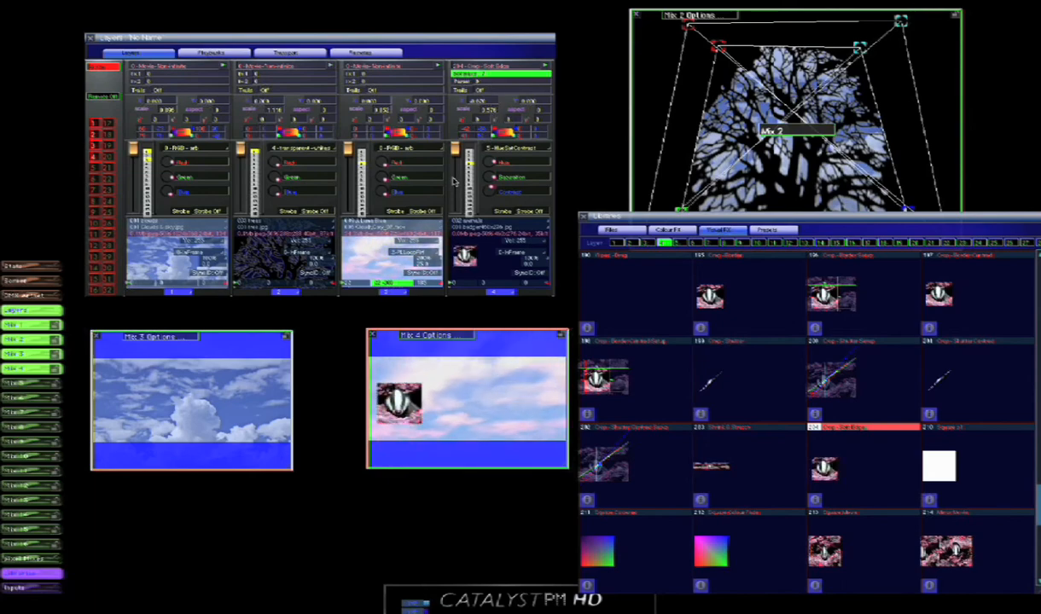
pyautogui.moveTo(456, 157); pyautogui.dragTo(456, 150)
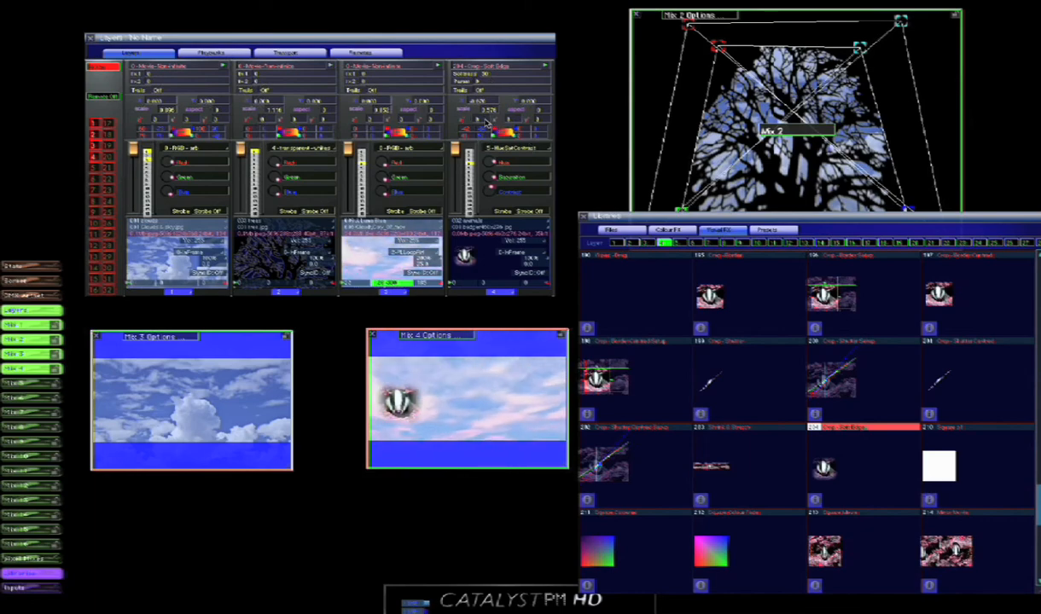
pyautogui.moveTo(484, 119); pyautogui.dragTo(486, 130)
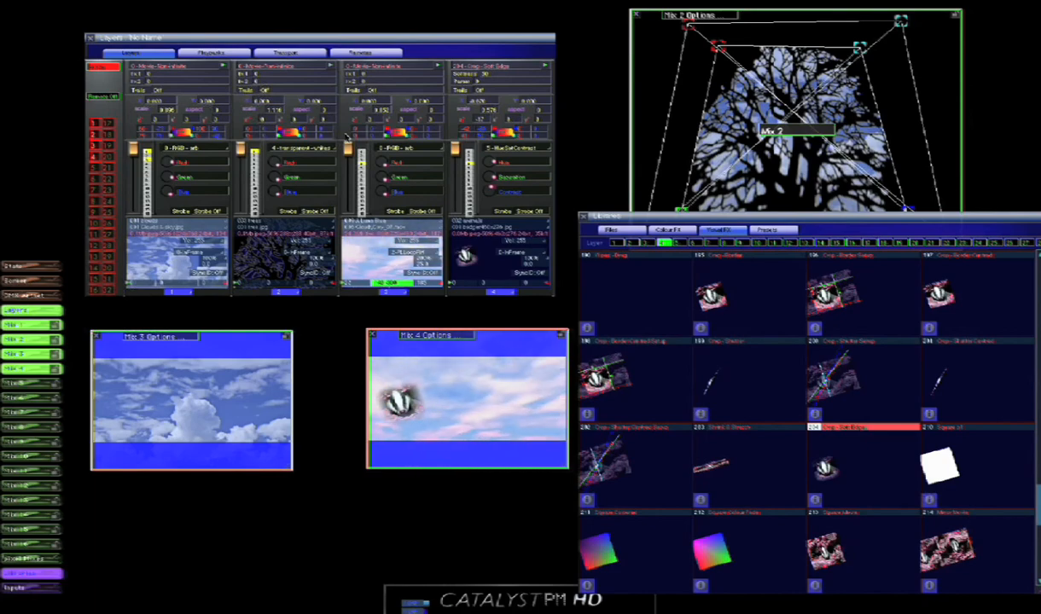
# - Store a snapshot of all layers in preset 1 of the Presets library
pyautogui.click(766, 232)
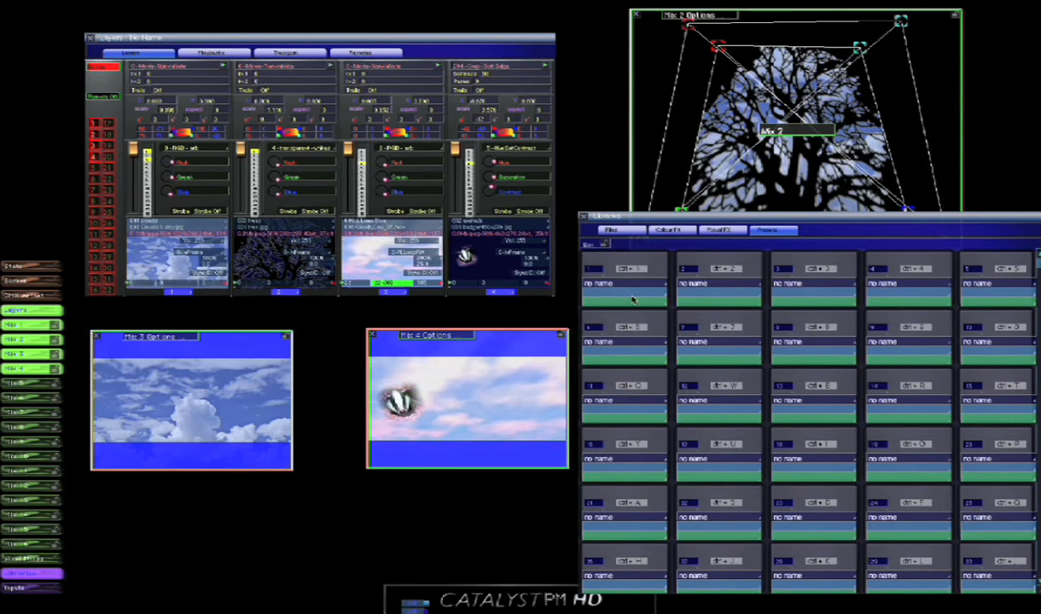
pyautogui.rightClick(664, 297)
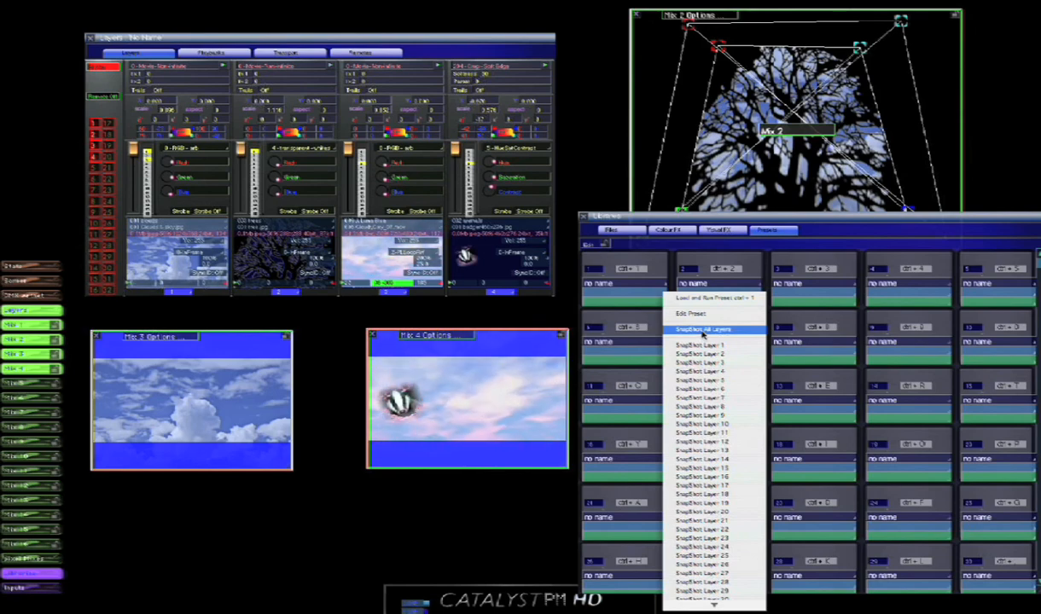
pyautogui.click(701, 332)
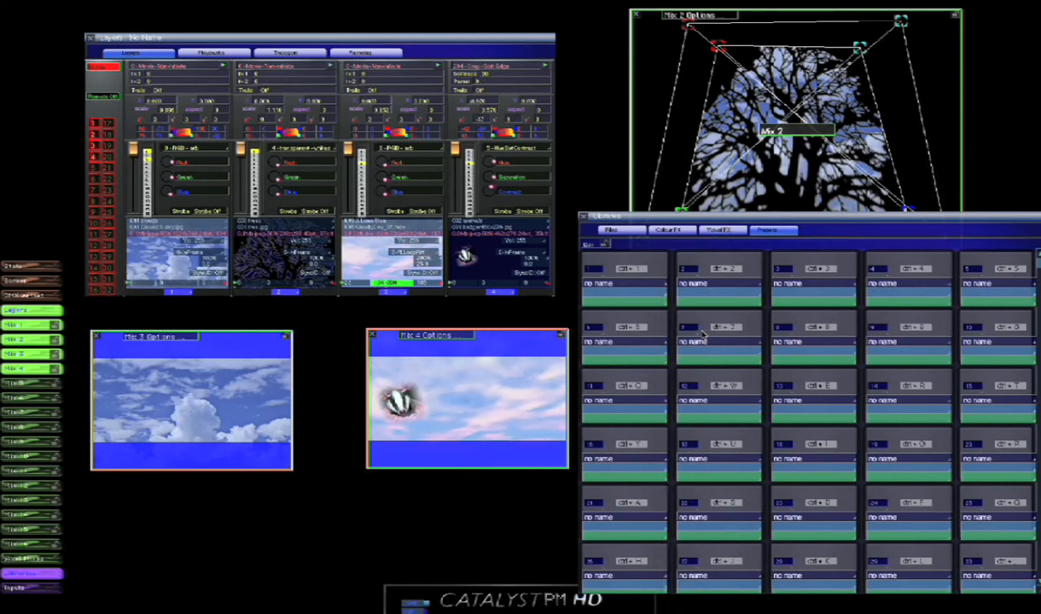
# - Name preset 1 "badger clouds"
pyautogui.doubleClick(616, 288)
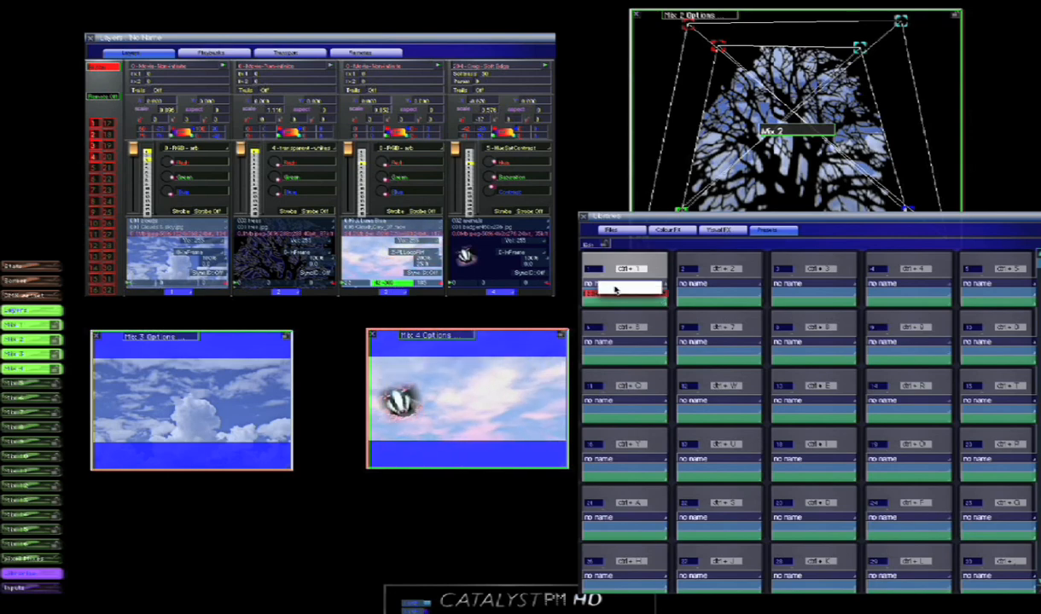
pyautogui.write('ba')
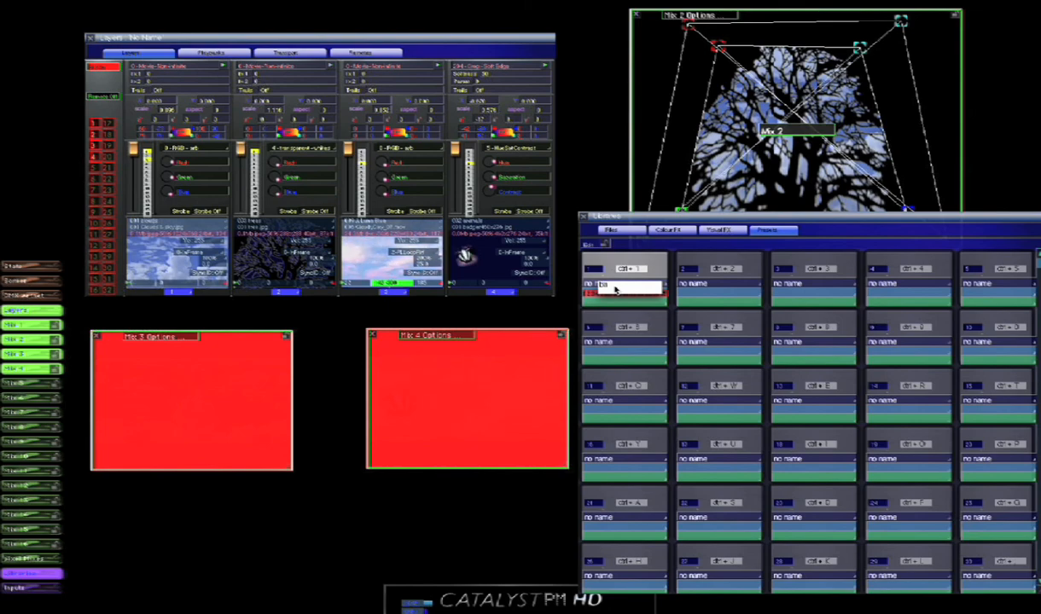
pyautogui.write('dger c')
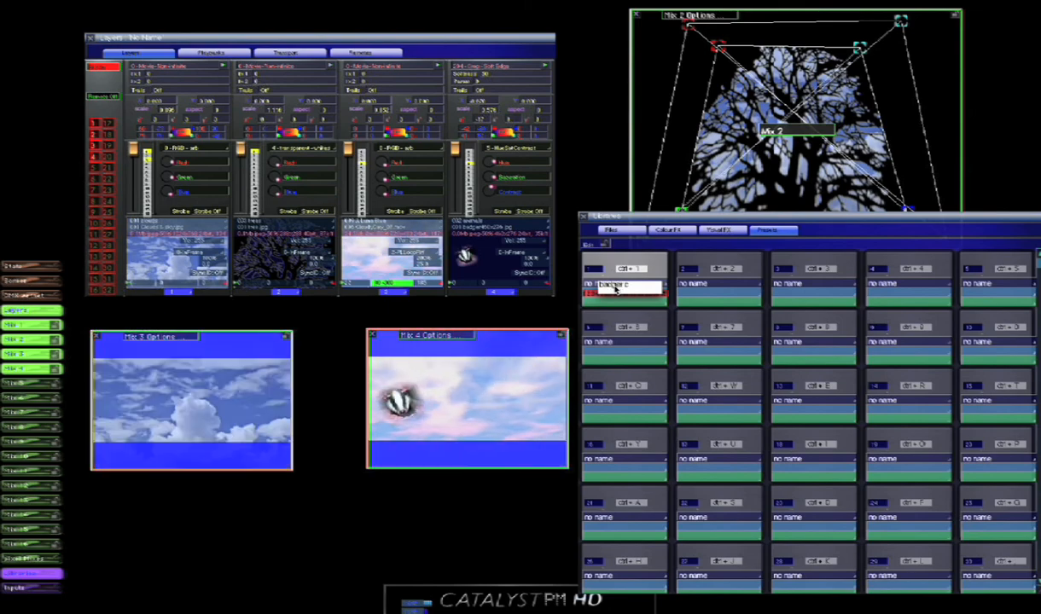
pyautogui.write('louds')
pyautogui.press('Return')
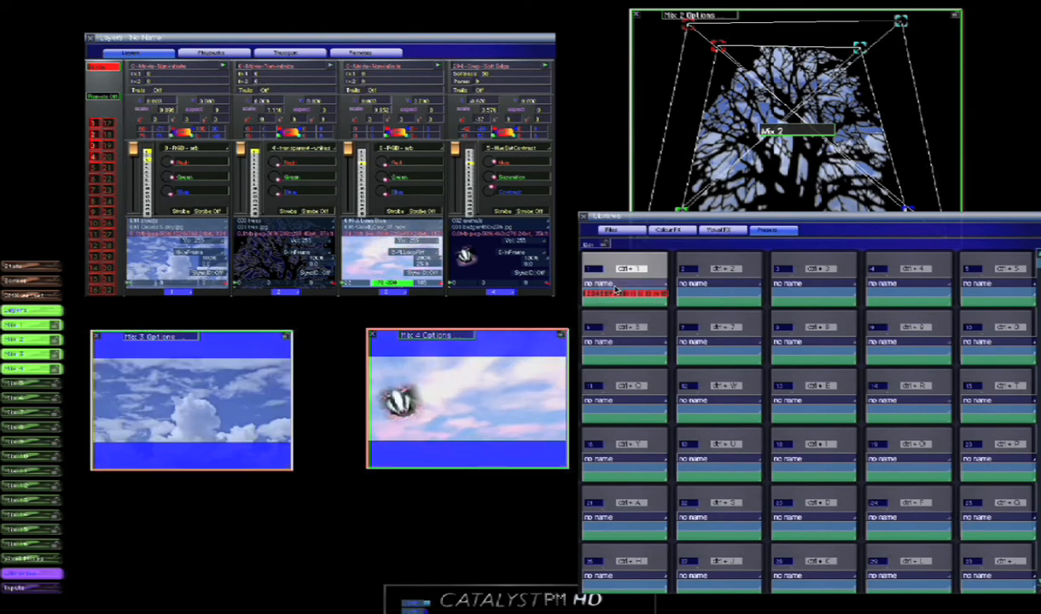